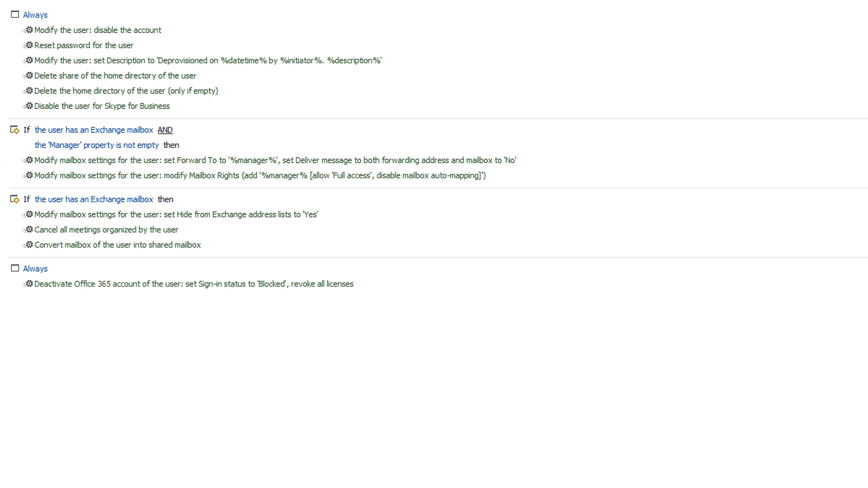
Review the existing actions: disable account, password reset, home directory removal, mailbox changes, Office 365 deactivation
{"action": "left_click", "coordinate": [81, 31]}
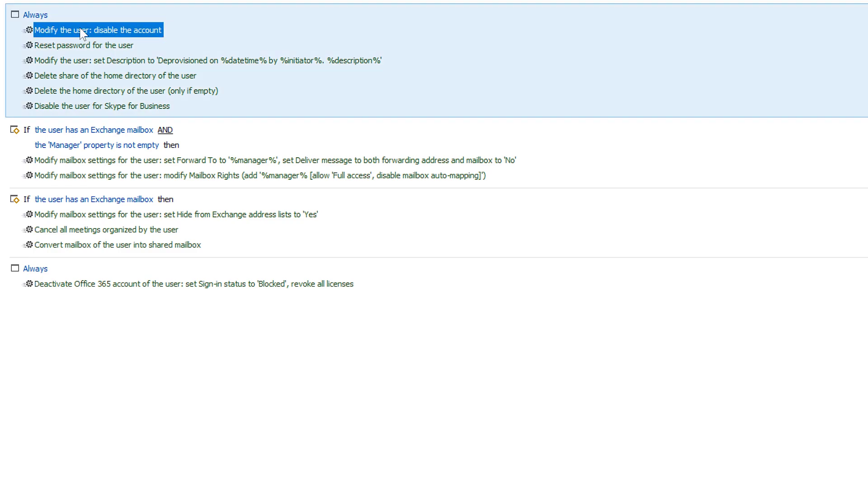
{"action": "left_click", "coordinate": [59, 48]}
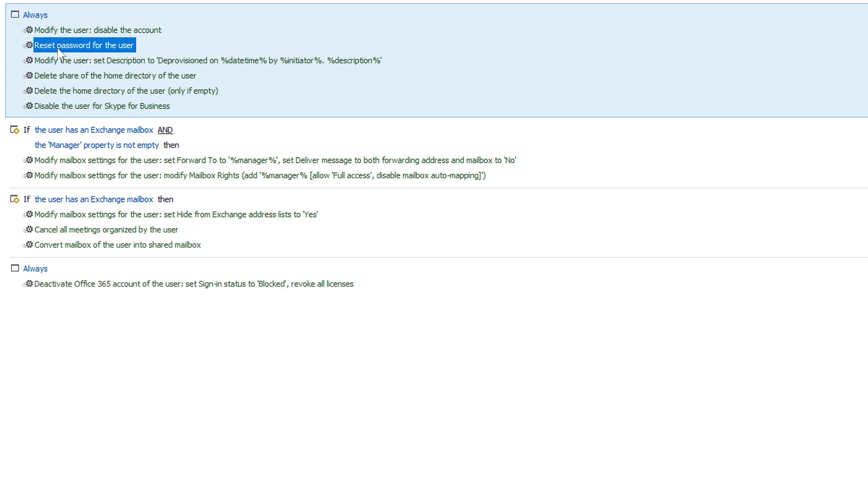
{"action": "left_click", "coordinate": [49, 79]}
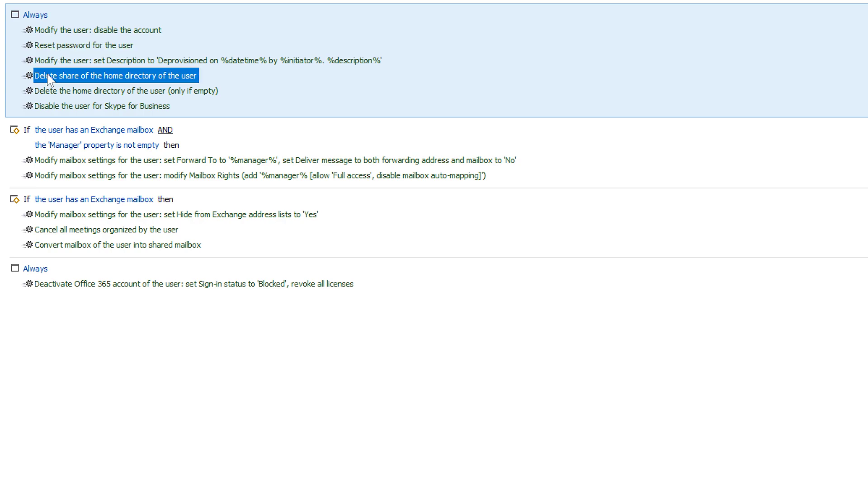
{"action": "left_click", "coordinate": [45, 90]}
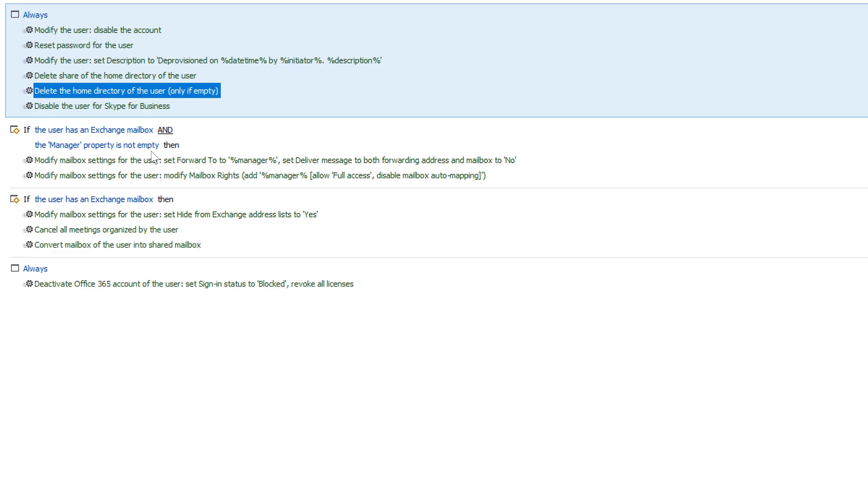
{"action": "left_click", "coordinate": [160, 161]}
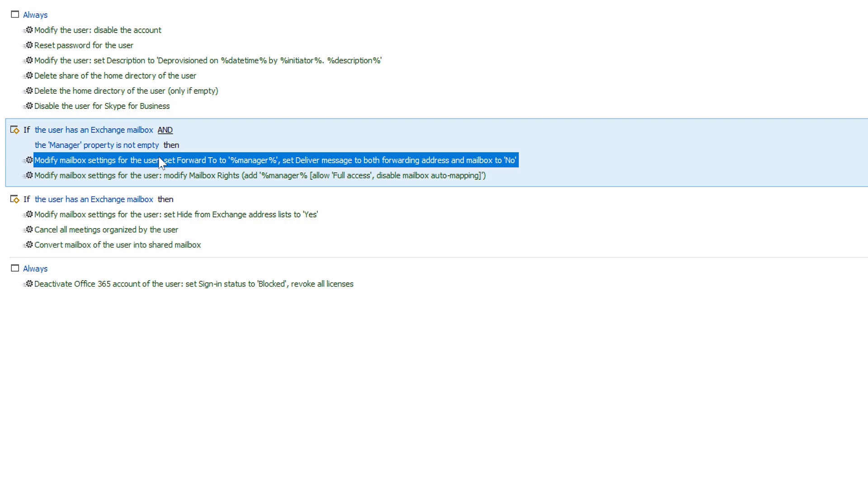
{"action": "left_click", "coordinate": [180, 176]}
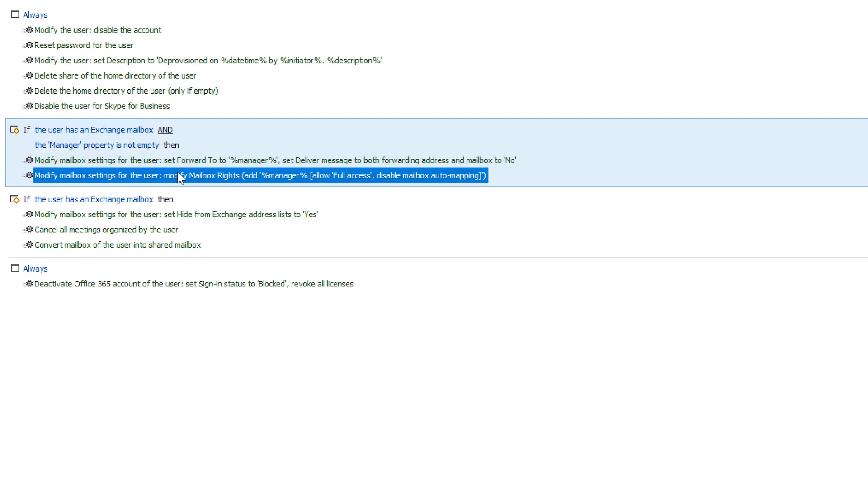
{"action": "left_click", "coordinate": [165, 216]}
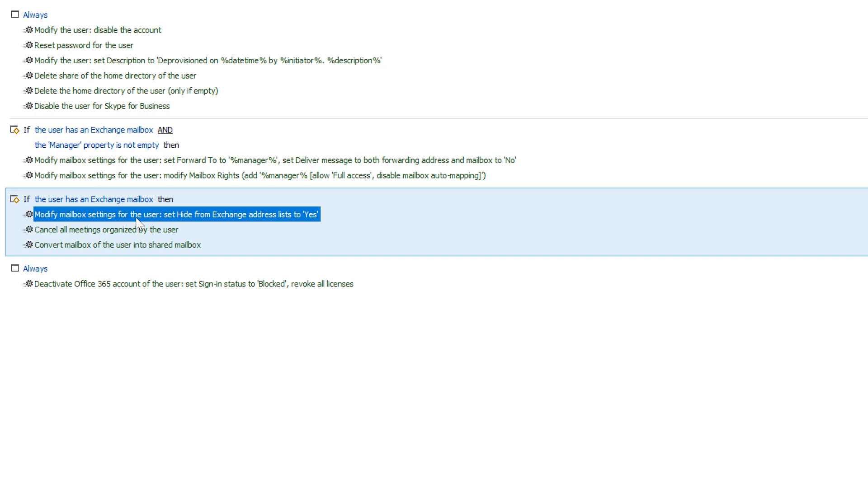
{"action": "left_click", "coordinate": [116, 231]}
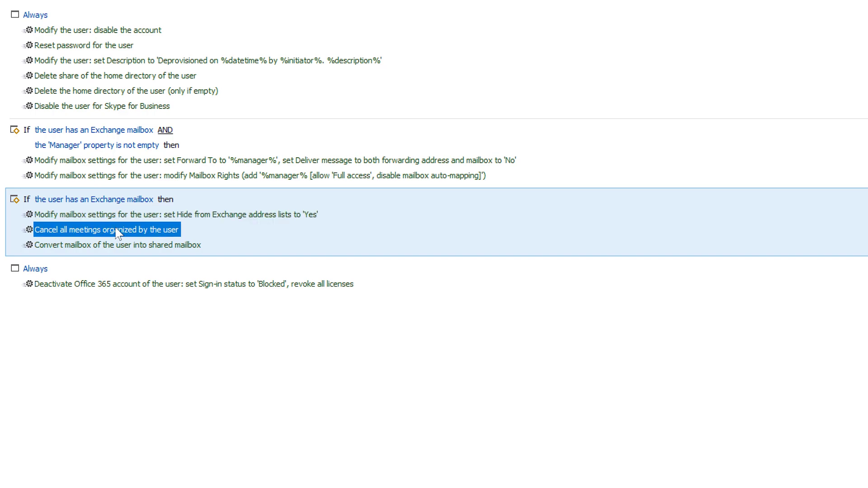
{"action": "left_click", "coordinate": [94, 244]}
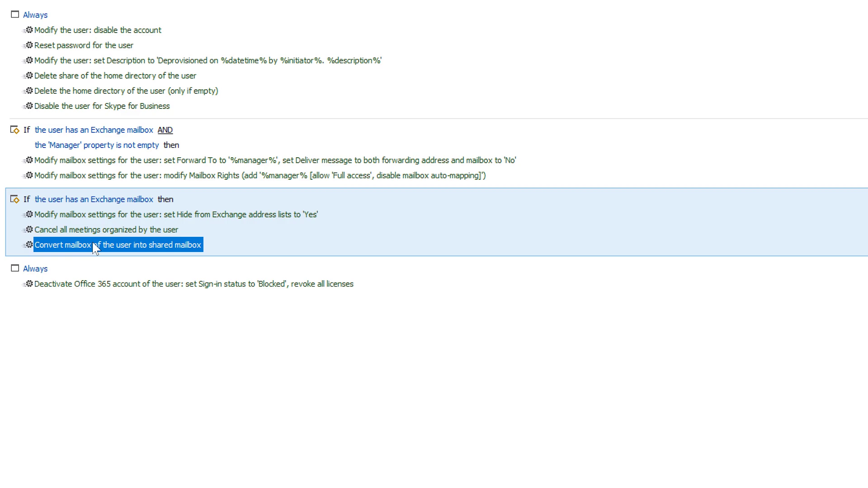
{"action": "left_click", "coordinate": [63, 285]}
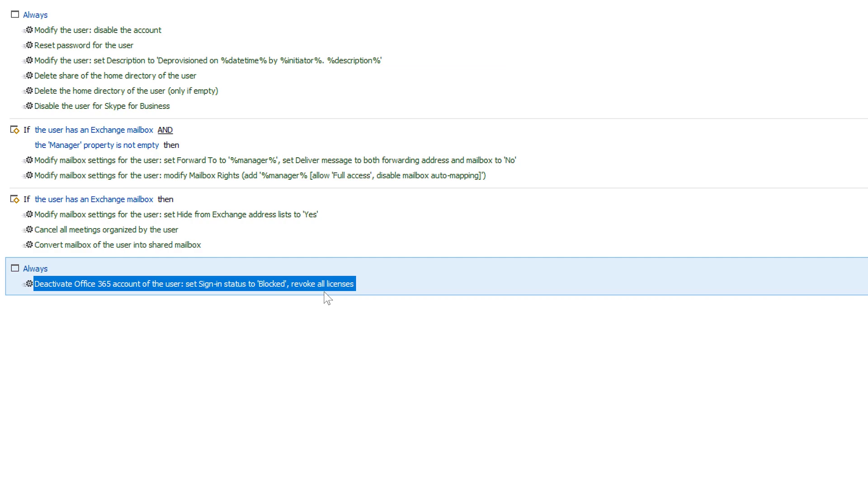
After the Office 365 action, add an action moving the user to Deprovisioned Users
{"action": "right_click", "coordinate": [267, 282]}
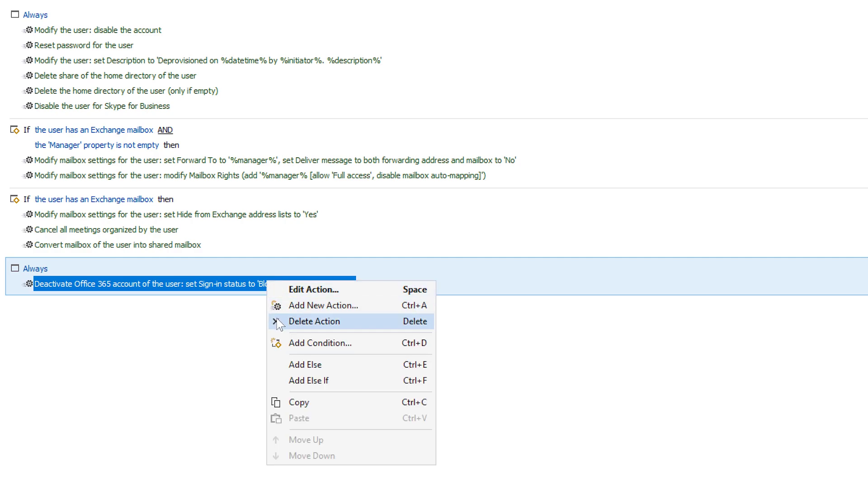
{"action": "left_click", "coordinate": [277, 307]}
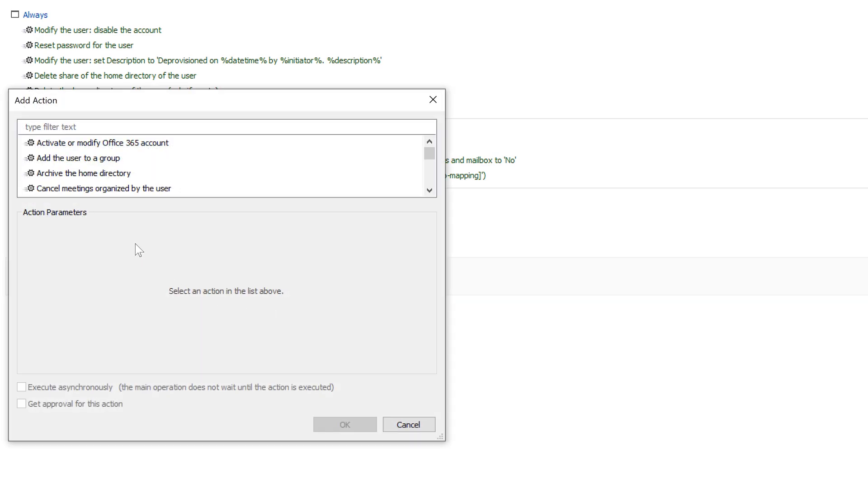
{"action": "scroll", "coordinate": [104, 172], "scroll_direction": "down", "scroll_amount": 6}
{"action": "left_click", "coordinate": [76, 174]}
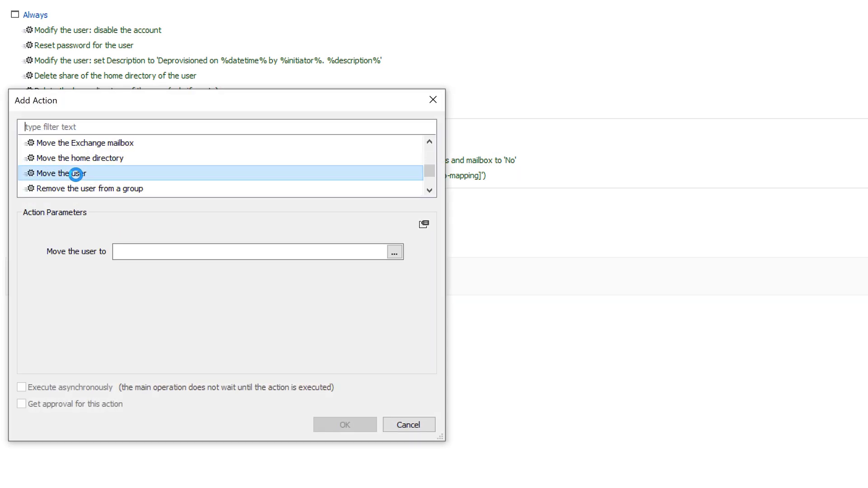
{"action": "left_click", "coordinate": [140, 250]}
{"action": "type", "text": "Dep"}
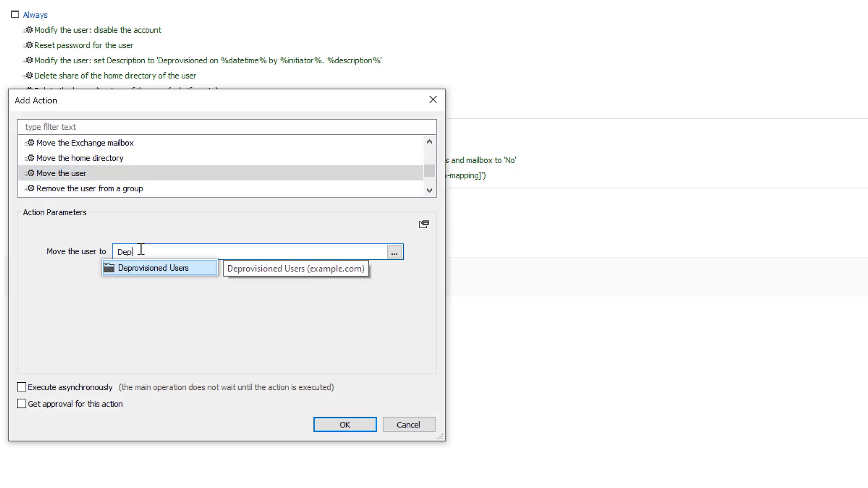
{"action": "key", "text": "Return"}
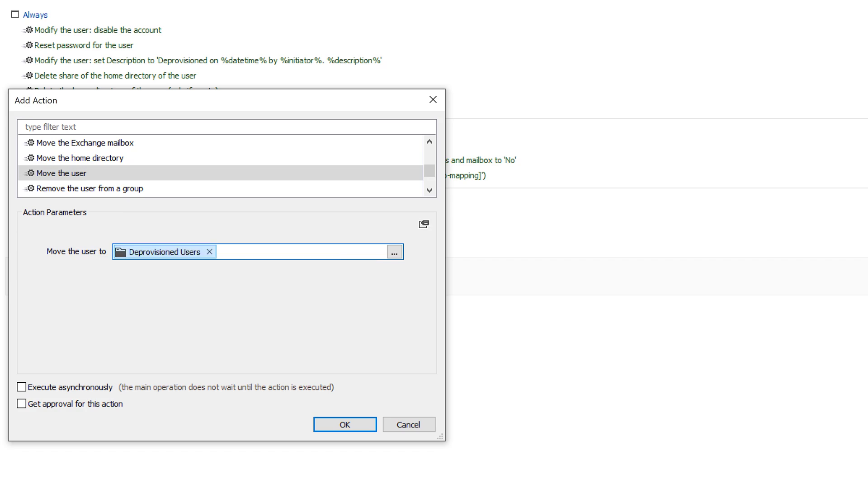
{"action": "left_click", "coordinate": [332, 422]}
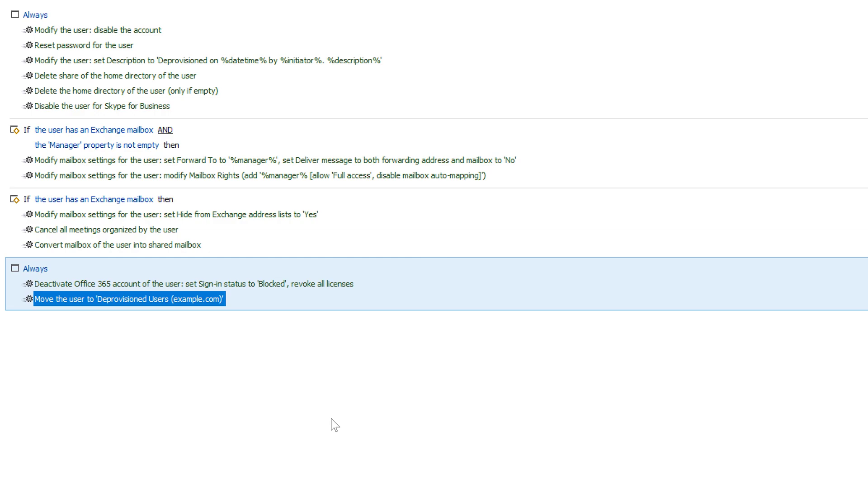
Add a PowerShell script action calling NotifyTerminated on the company.com web service proxy
{"action": "right_click", "coordinate": [259, 304]}
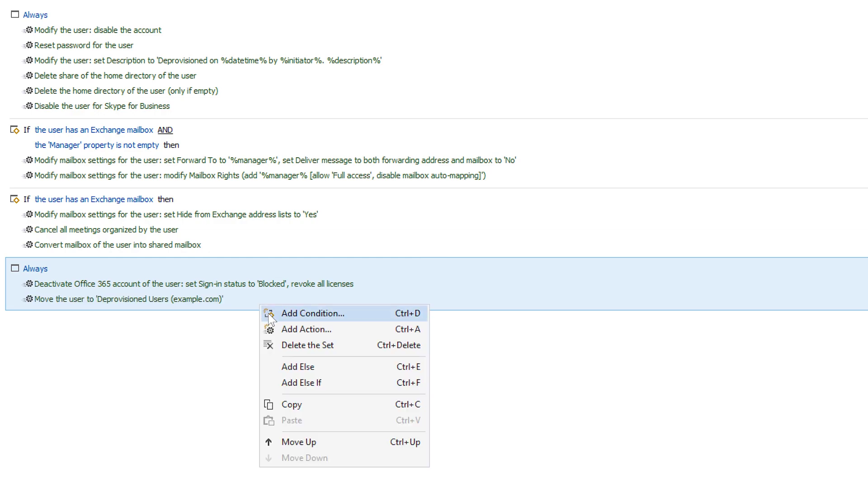
{"action": "left_click", "coordinate": [276, 325]}
{"action": "type", "text": "scr"}
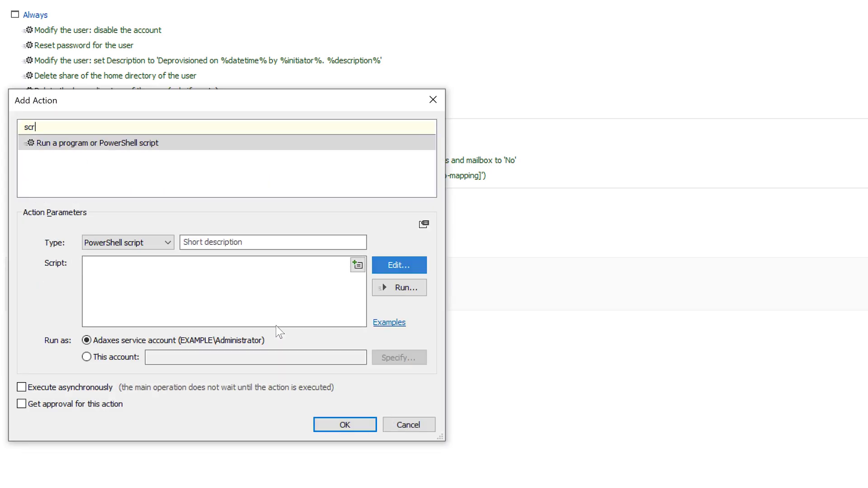
{"action": "left_click", "coordinate": [393, 270]}
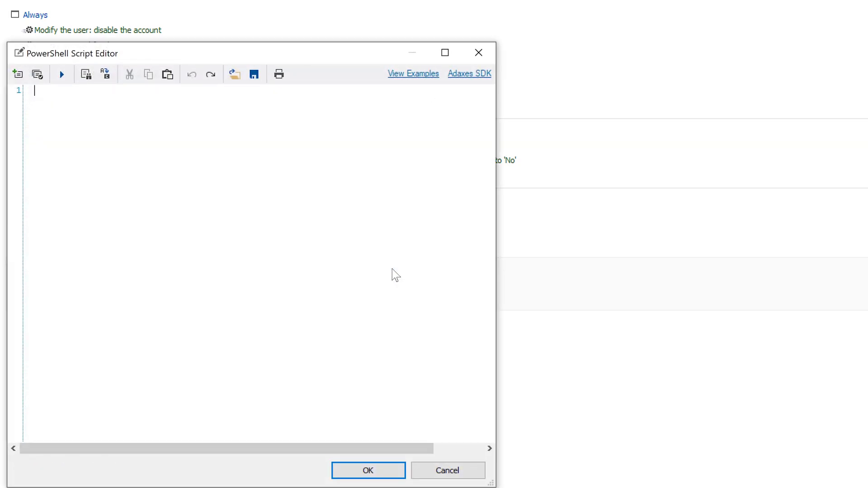
{"action": "type", "text": "$service = New-W"}
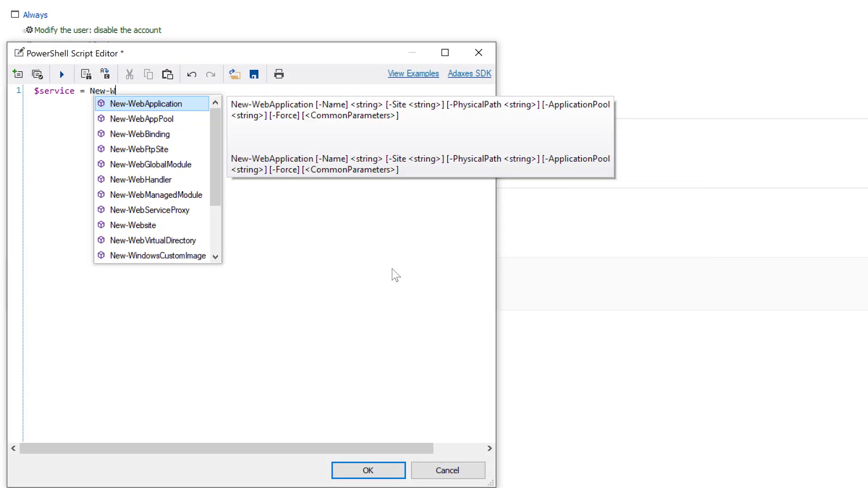
{"action": "type", "text": "ebServiceProxy -Uri http://www.company.com/Service/asmx?WSDL"}
{"action": "key", "text": "Return"}
{"action": "type", "text": "$service.NotifyTerminated(\"%%"}
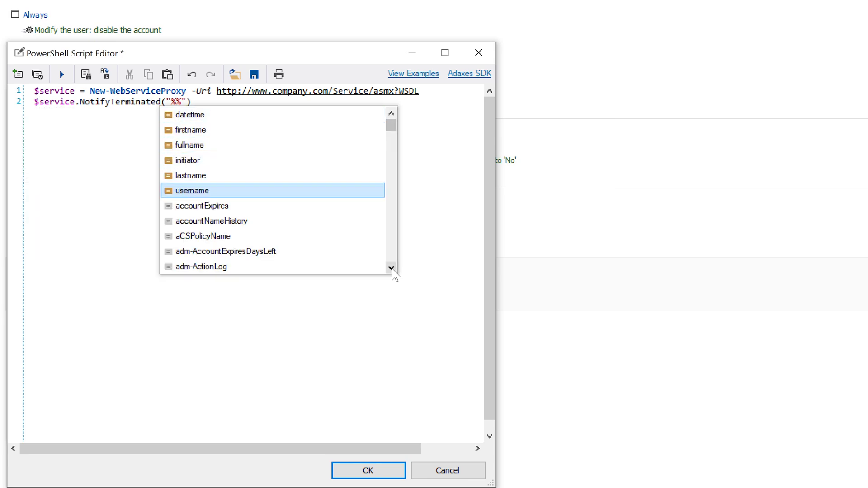
{"action": "key", "text": "Return"}
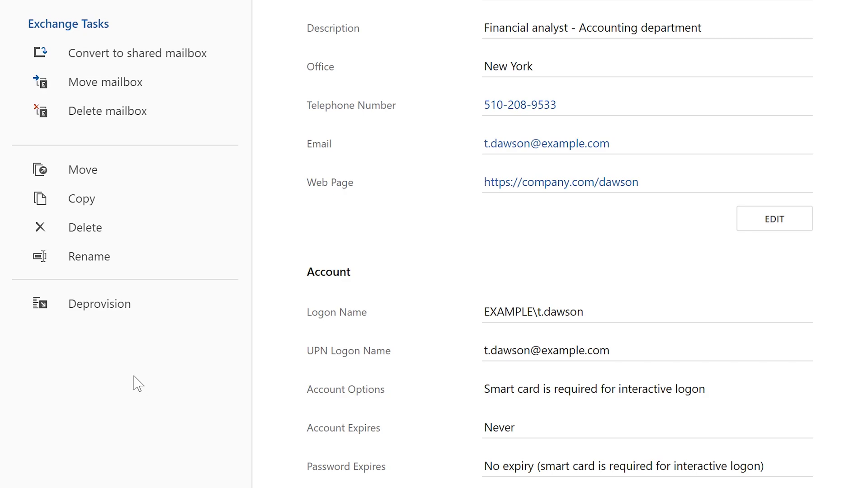
Run Deprovision on the user, confirm it, and scroll through the updated account properties
{"action": "left_click", "coordinate": [77, 312]}
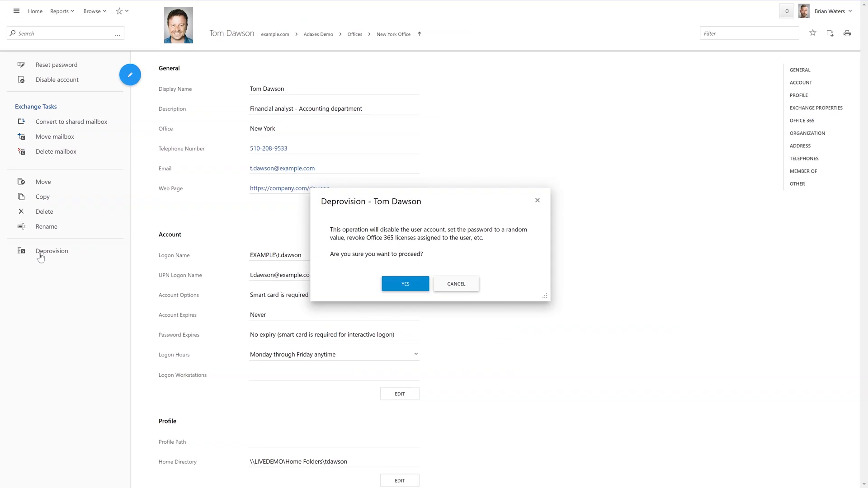
{"action": "left_click", "coordinate": [542, 319]}
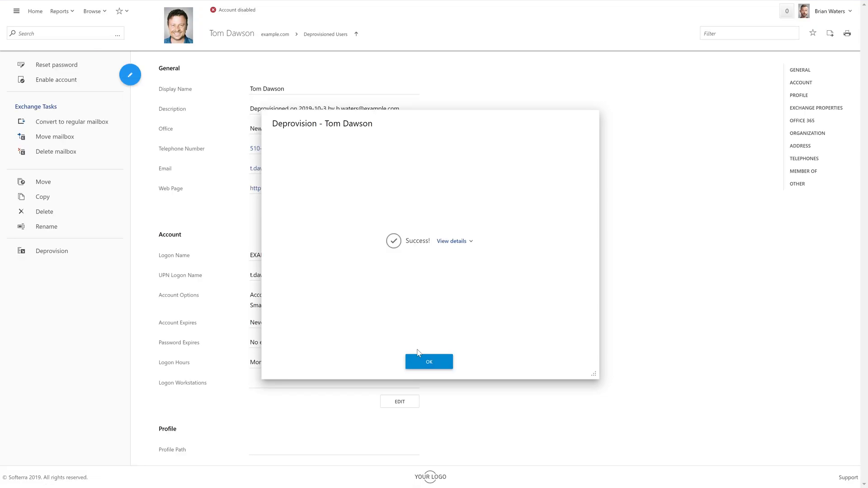
{"action": "left_click", "coordinate": [419, 357]}
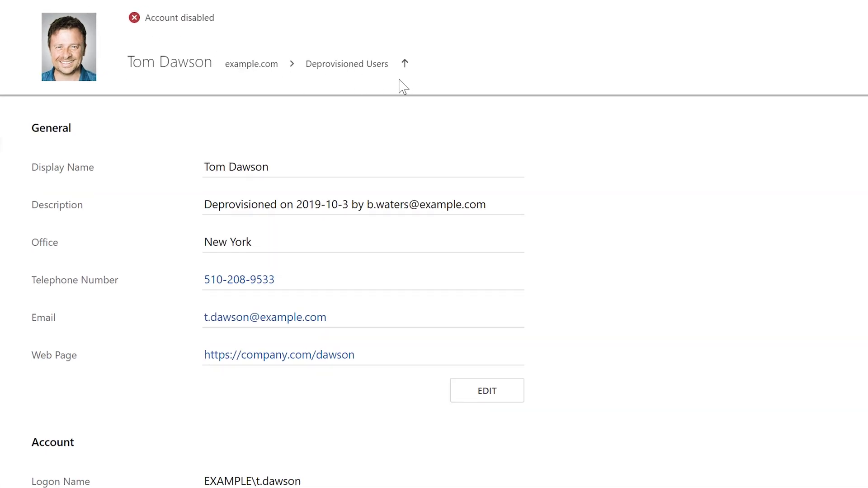
{"action": "scroll", "coordinate": [404, 86], "scroll_direction": "down", "scroll_amount": 15}
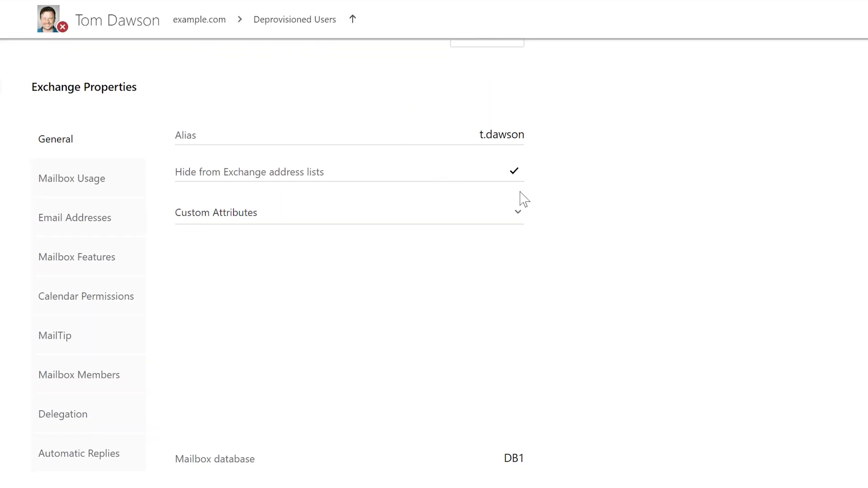
{"action": "scroll", "coordinate": [568, 181], "scroll_direction": "up", "scroll_amount": 10}
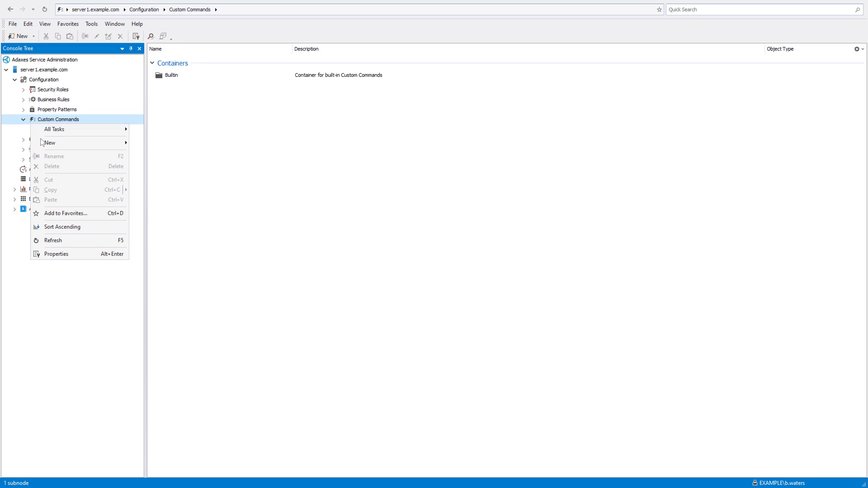
Start a new custom command with a person-with-arrow icon, no confirmation, targeting User objects
{"action": "mouse_move", "coordinate": [47, 144]}
{"action": "left_click", "coordinate": [143, 144]}
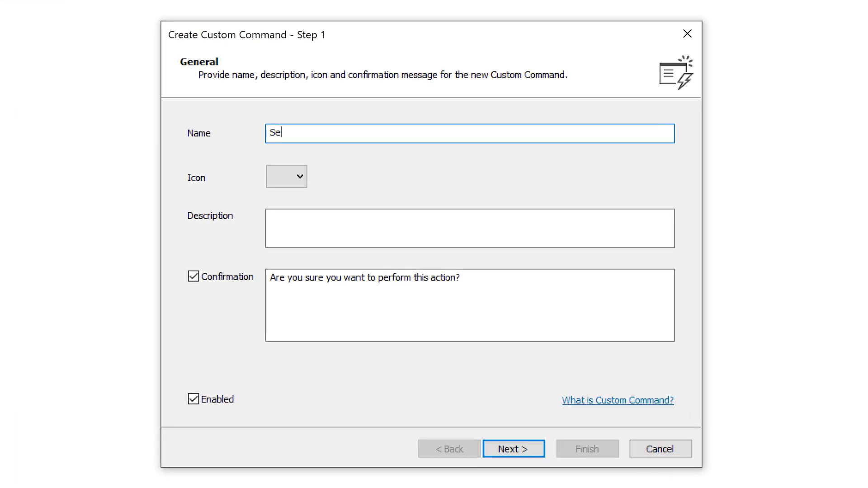
{"action": "left_click", "coordinate": [277, 174]}
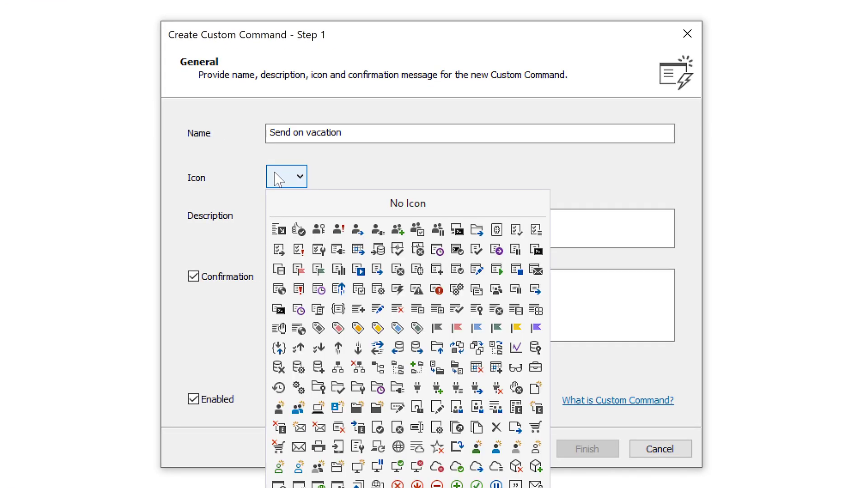
{"action": "left_click", "coordinate": [352, 226]}
{"action": "left_click", "coordinate": [193, 276]}
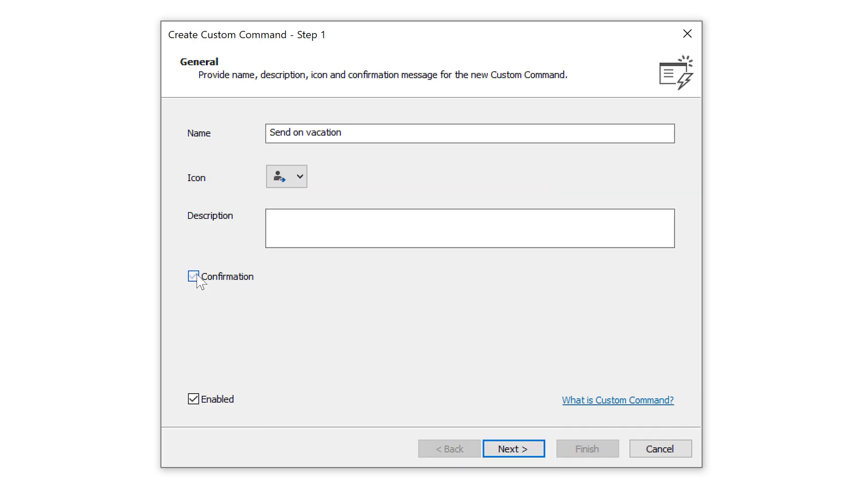
{"action": "left_click", "coordinate": [510, 449]}
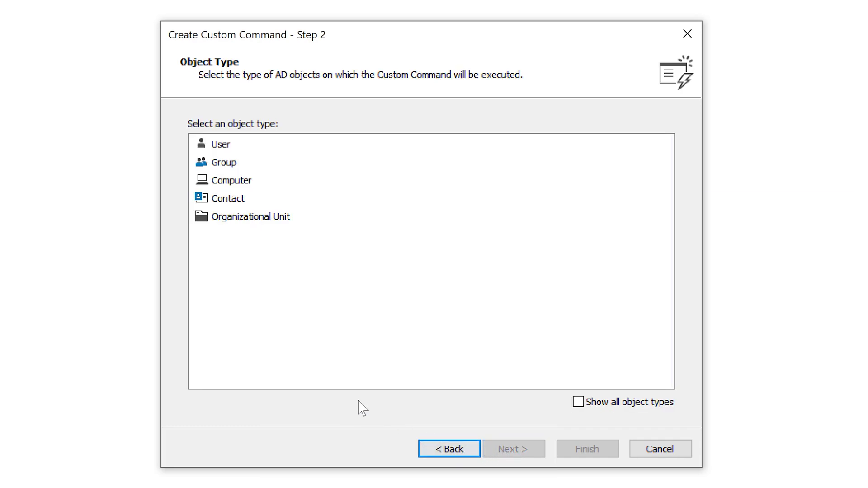
{"action": "left_click", "coordinate": [232, 149]}
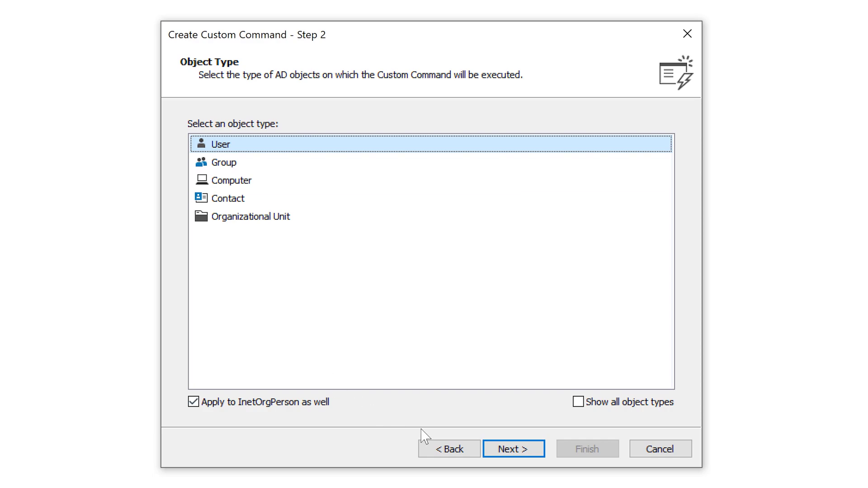
{"action": "left_click", "coordinate": [507, 449]}
Add a ReturnDate date/time picker parameter, 'Return date', defaulting to today plus 14 days
{"action": "left_click", "coordinate": [223, 293]}
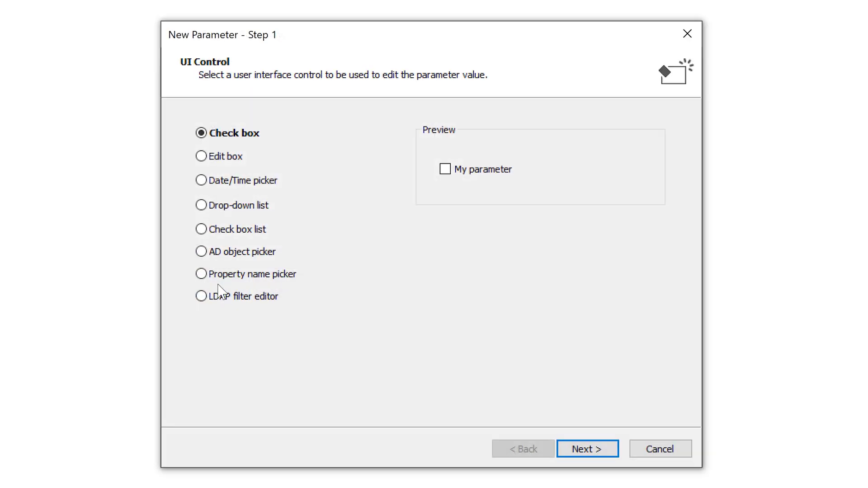
{"action": "left_click", "coordinate": [201, 181]}
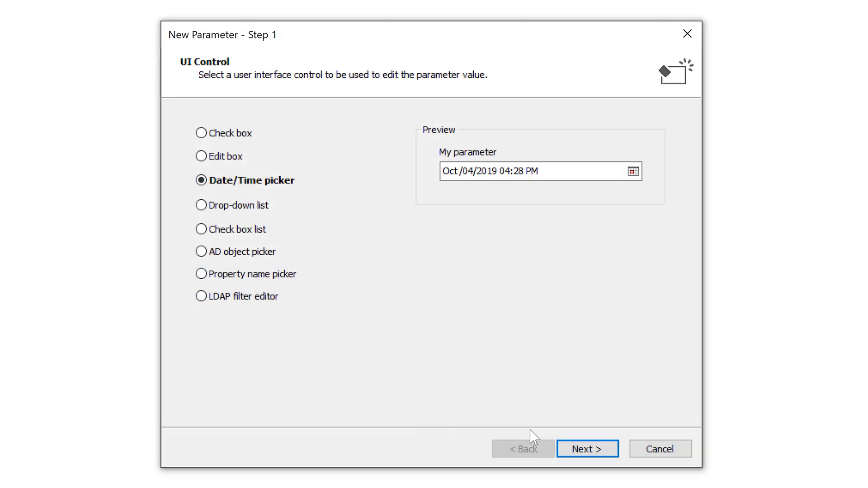
{"action": "left_click", "coordinate": [592, 450]}
{"action": "type", "text": "ReturnDate"}
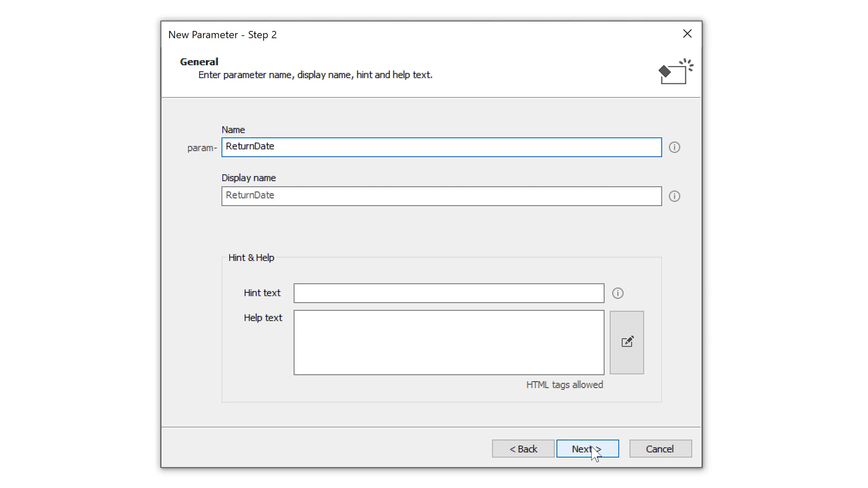
{"action": "key", "text": "Tab"}
{"action": "type", "text": "Retu"}
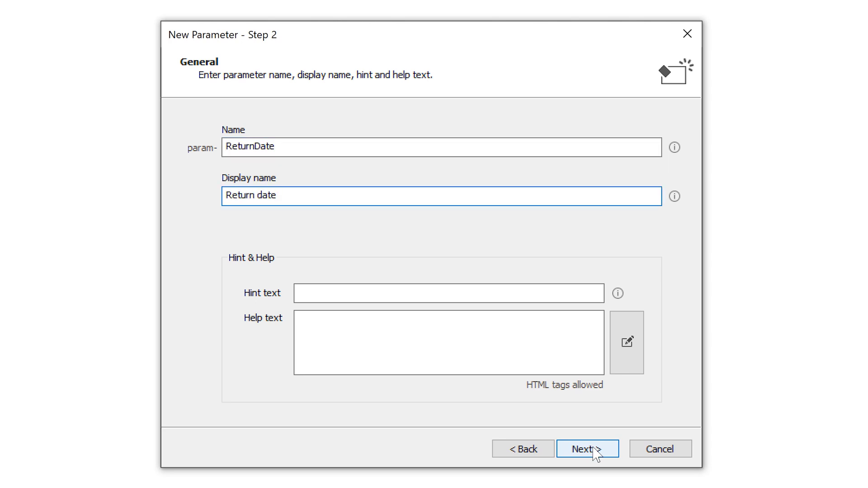
{"action": "left_click", "coordinate": [588, 450]}
{"action": "left_click", "coordinate": [646, 379]}
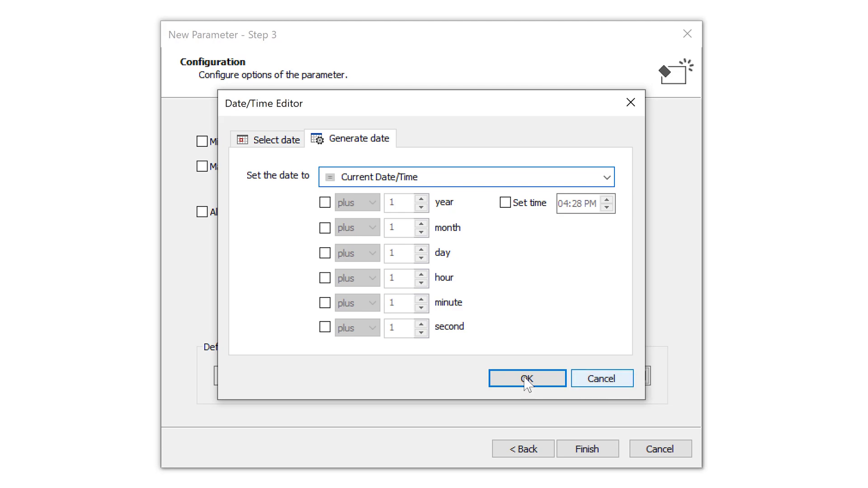
{"action": "left_click", "coordinate": [324, 253]}
{"action": "left_click", "coordinate": [392, 253]}
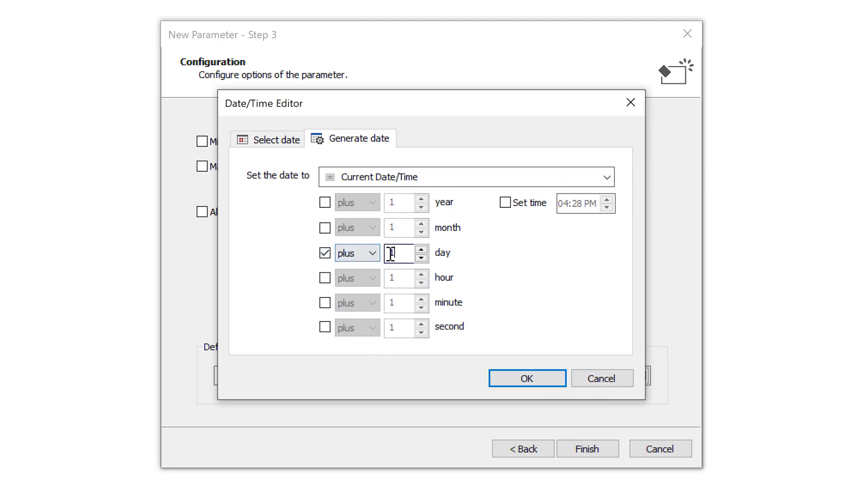
{"action": "type", "text": "4"}
{"action": "left_click", "coordinate": [527, 386]}
{"action": "left_click", "coordinate": [587, 449]}
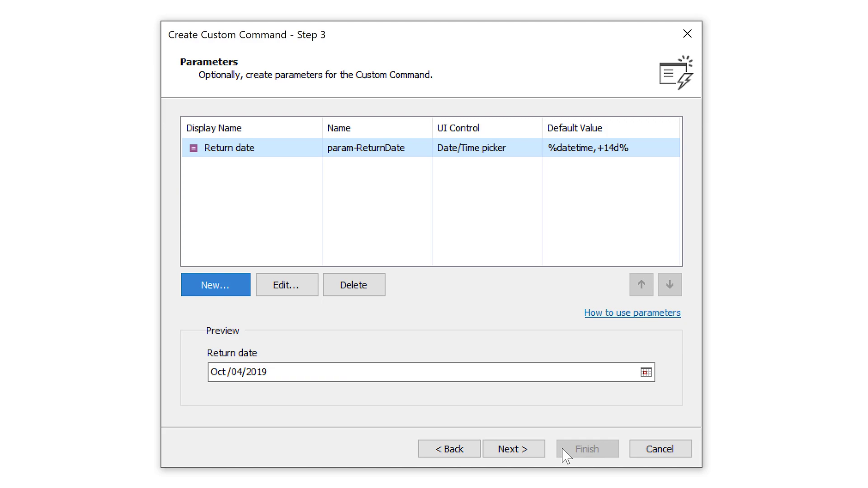
Add an unchecked DisableAccount check-box parameter displayed as 'Disable account'
{"action": "left_click", "coordinate": [223, 289]}
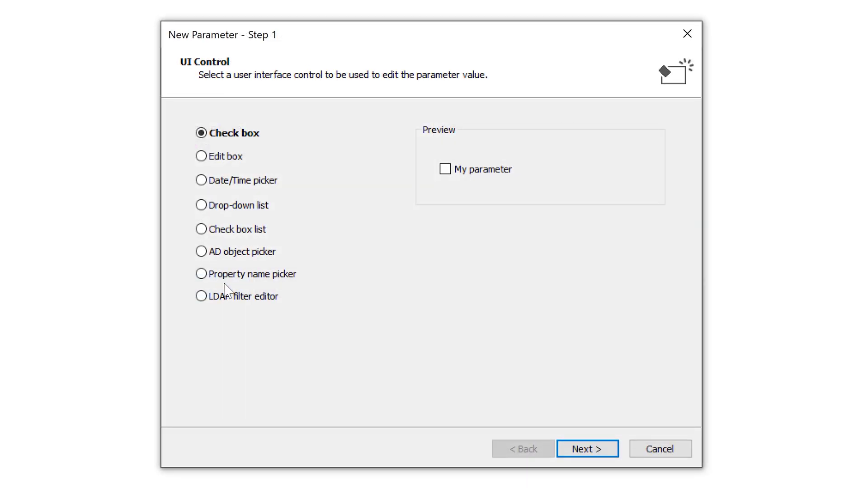
{"action": "left_click", "coordinate": [591, 454]}
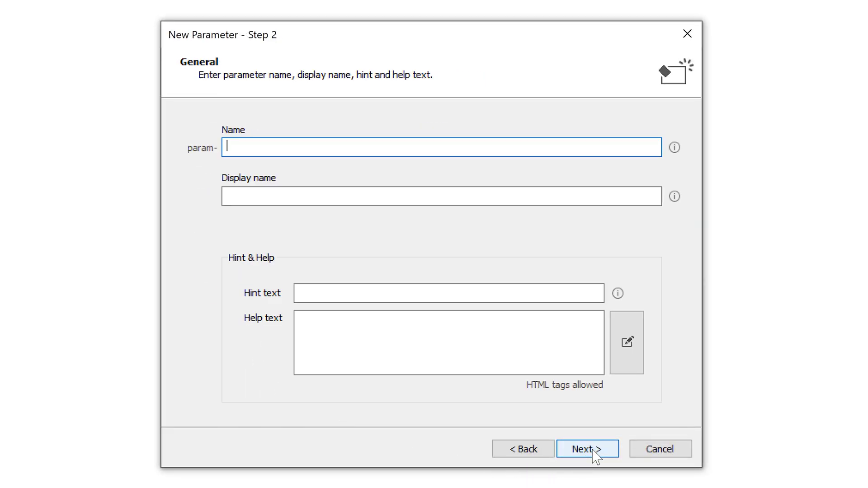
{"action": "type", "text": "DisableAccount"}
{"action": "key", "text": "Tab"}
{"action": "type", "text": "Disable"}
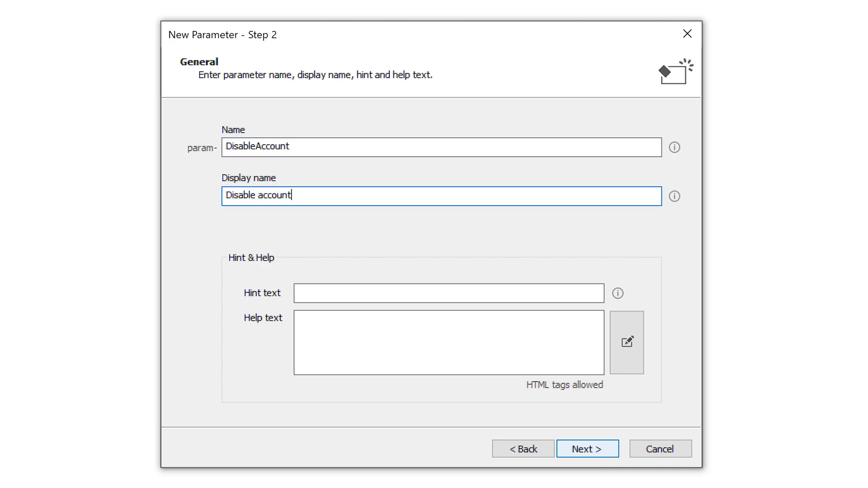
{"action": "left_click", "coordinate": [588, 449]}
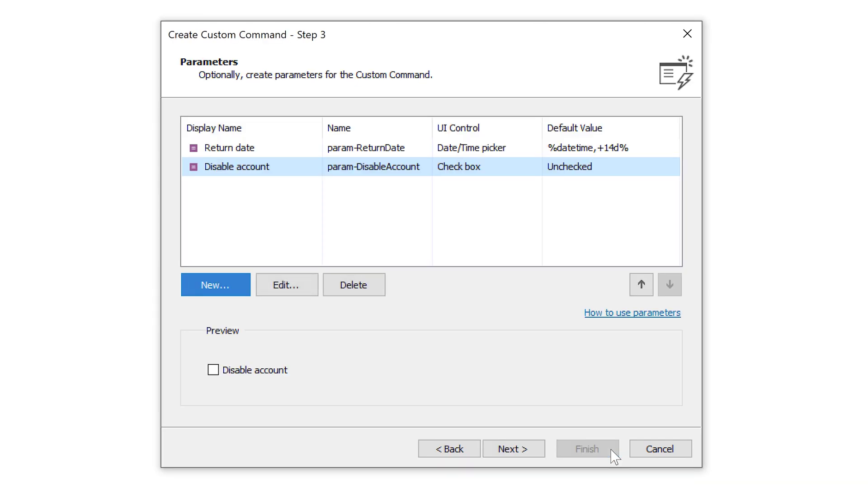
{"action": "left_click", "coordinate": [520, 449]}
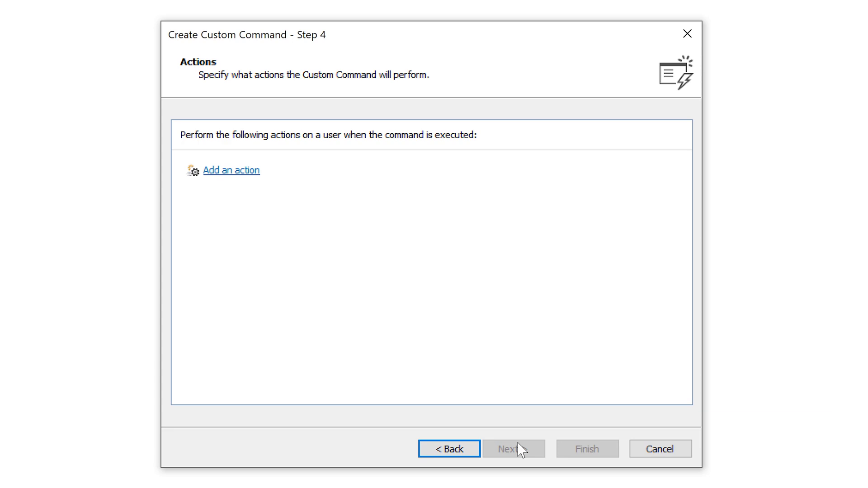
Add an action that disables the user account
{"action": "left_click", "coordinate": [251, 172]}
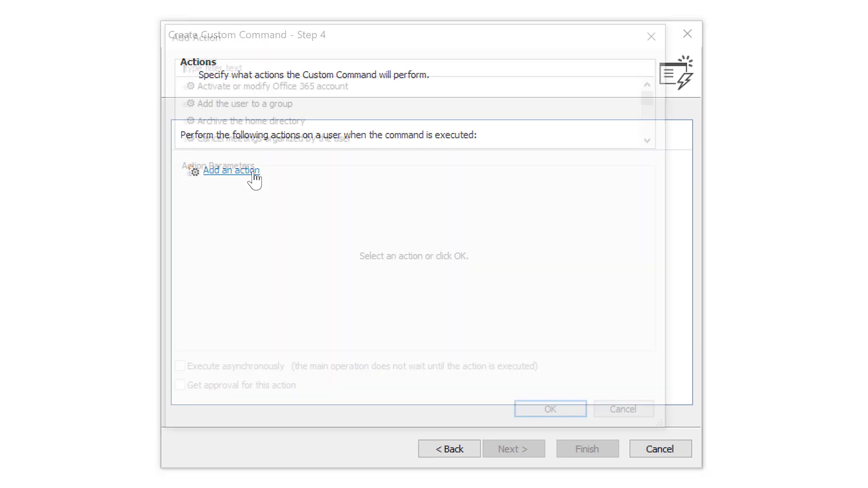
{"action": "scroll", "coordinate": [538, 132], "scroll_direction": "down", "scroll_amount": 4}
{"action": "left_click", "coordinate": [495, 107]}
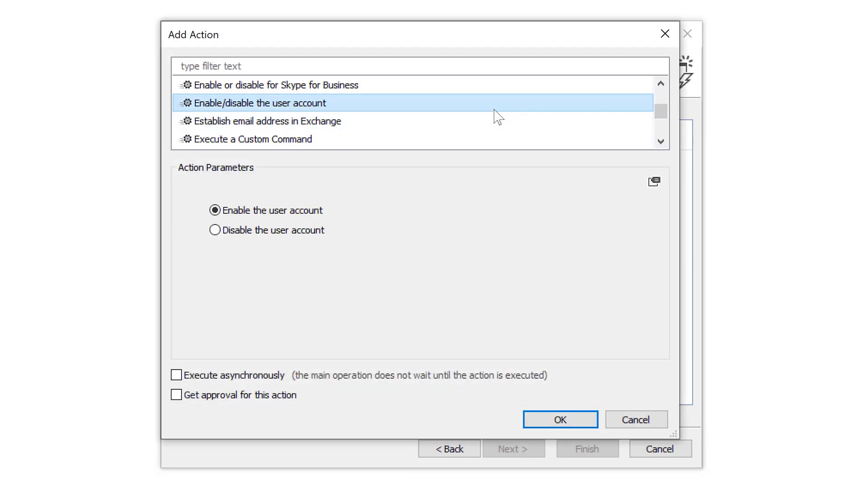
{"action": "left_click", "coordinate": [216, 232]}
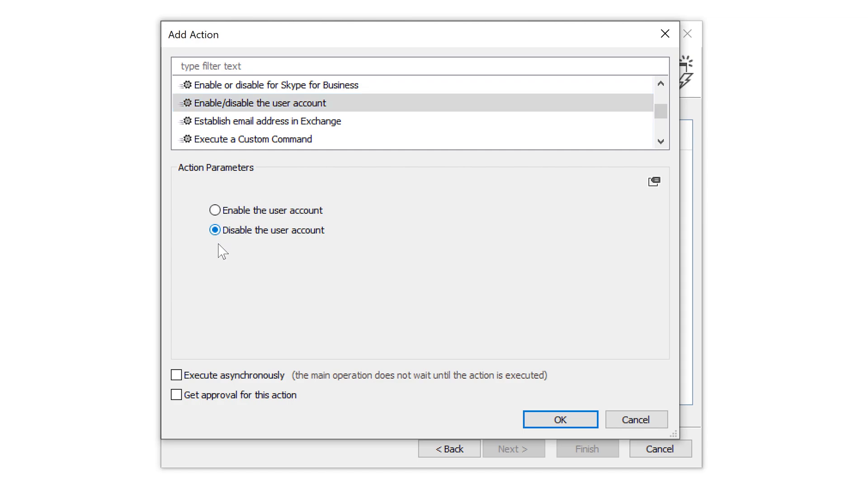
{"action": "left_click", "coordinate": [557, 421]}
Run it only if the Disable account parameter is checked, and add an empty action set
{"action": "left_click", "coordinate": [260, 169]}
{"action": "right_click", "coordinate": [260, 163]}
{"action": "left_click", "coordinate": [279, 174]}
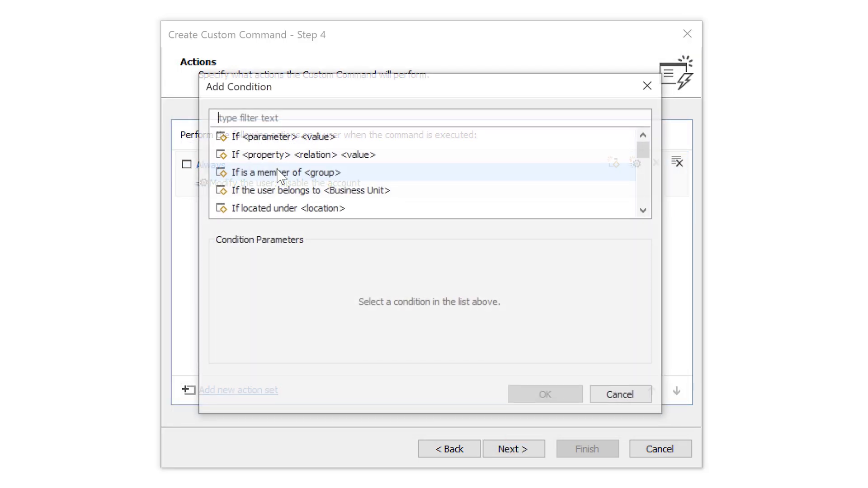
{"action": "left_click", "coordinate": [283, 137]}
{"action": "left_click", "coordinate": [299, 303]}
{"action": "left_click", "coordinate": [297, 348]}
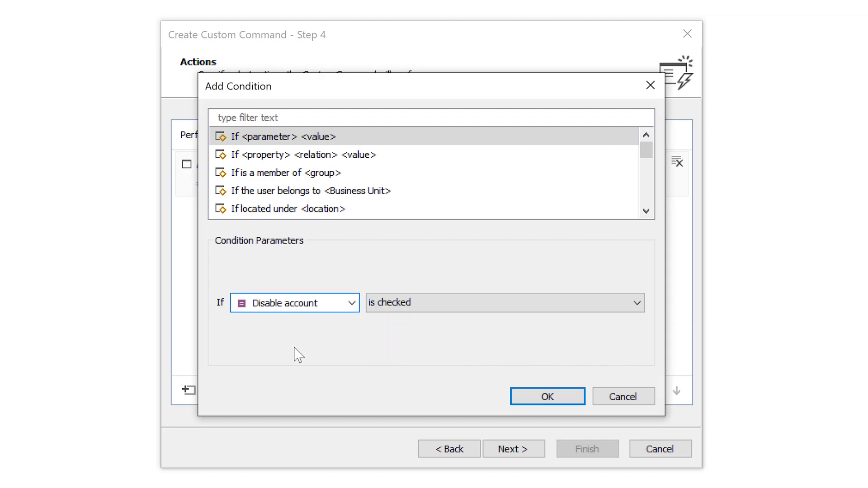
{"action": "left_click", "coordinate": [548, 401]}
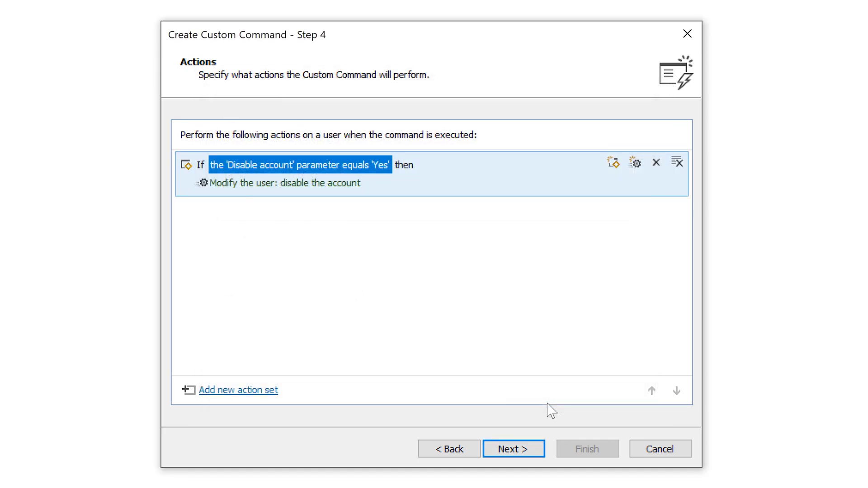
{"action": "left_click", "coordinate": [250, 390]}
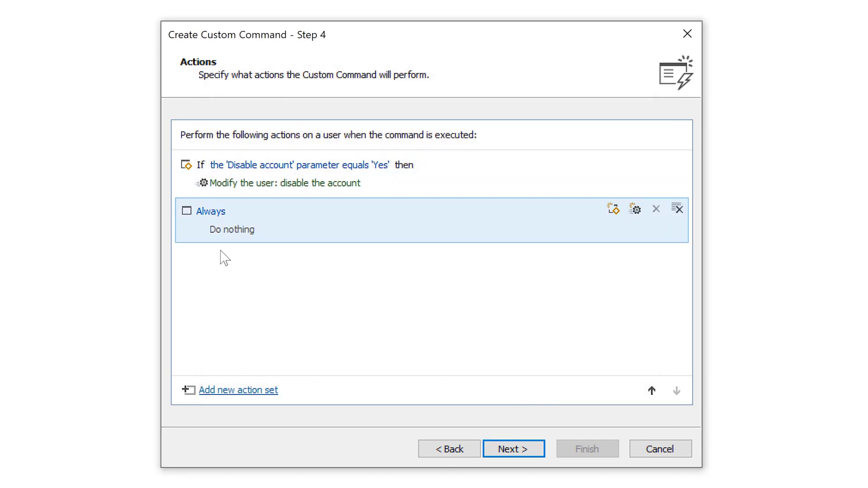
Add an Exchange properties action turning on automatic replies for a period ending on Return date
{"action": "right_click", "coordinate": [226, 231]}
{"action": "left_click", "coordinate": [253, 260]}
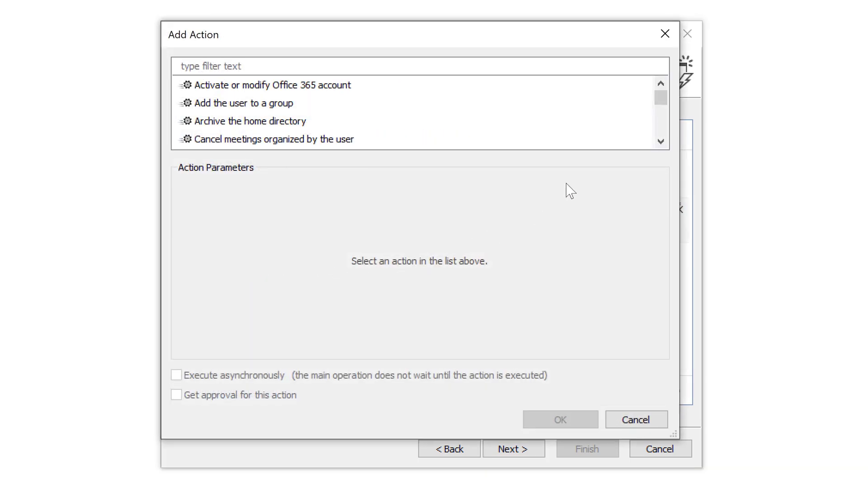
{"action": "scroll", "coordinate": [663, 131], "scroll_direction": "down", "scroll_amount": 1}
{"action": "scroll", "coordinate": [663, 132], "scroll_direction": "down", "scroll_amount": 5}
{"action": "left_click", "coordinate": [581, 108]}
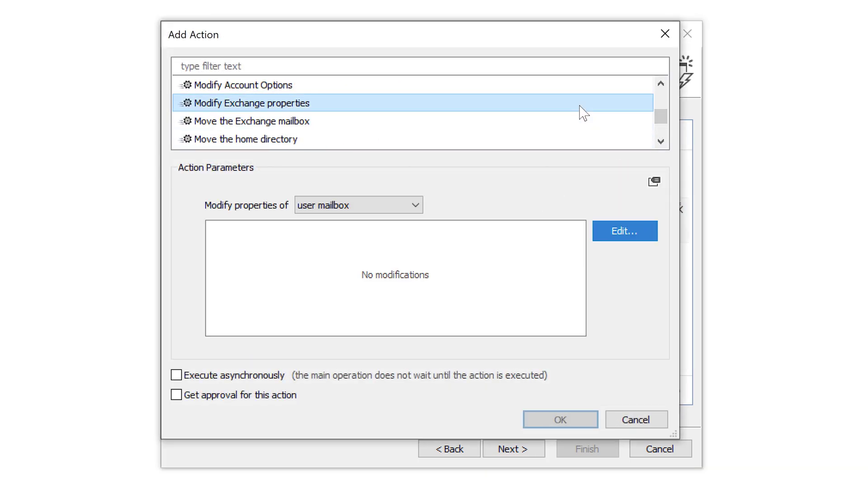
{"action": "left_click", "coordinate": [628, 230]}
{"action": "left_click", "coordinate": [239, 217]}
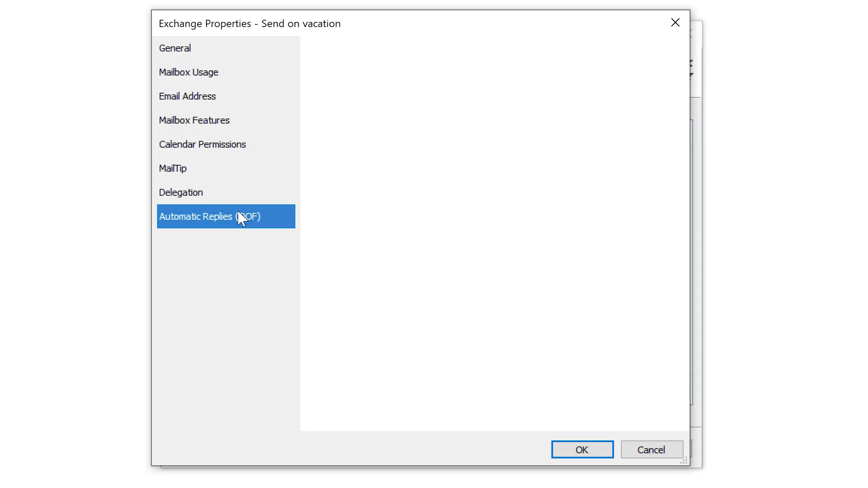
{"action": "left_click", "coordinate": [333, 53]}
{"action": "left_click", "coordinate": [347, 53]}
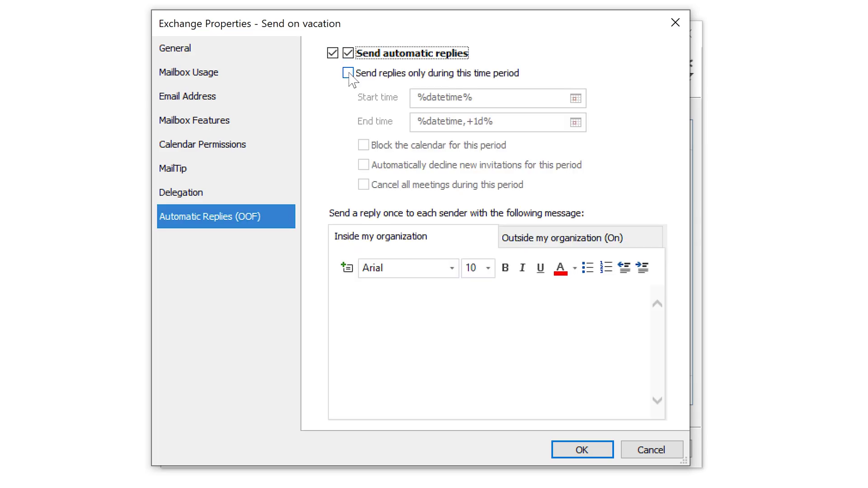
{"action": "left_click", "coordinate": [348, 73]}
{"action": "left_click", "coordinate": [575, 122]}
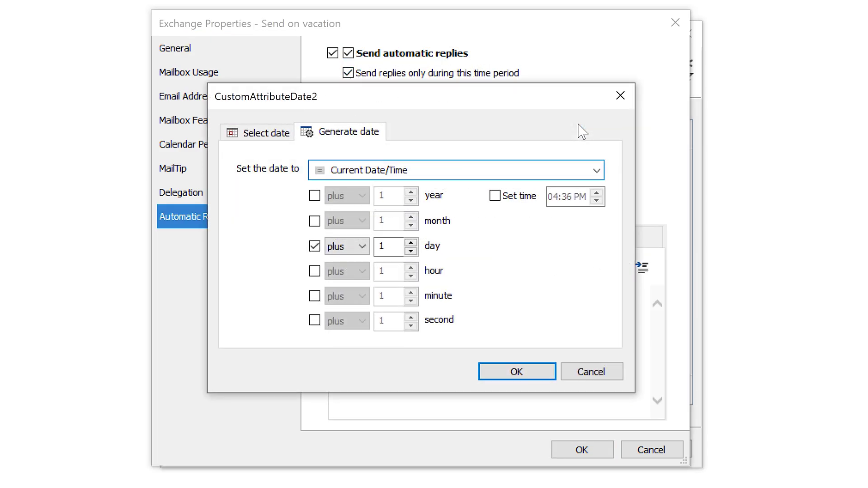
{"action": "left_click", "coordinate": [597, 170]}
{"action": "left_click", "coordinate": [508, 216]}
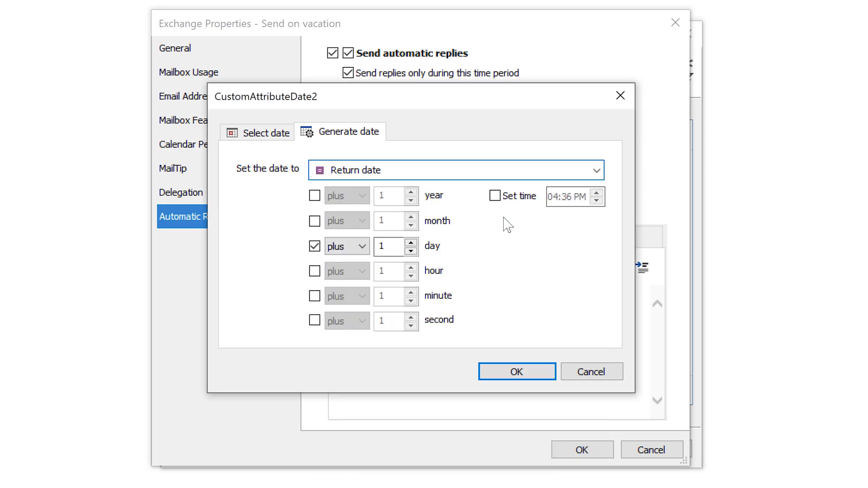
{"action": "left_click", "coordinate": [315, 246]}
{"action": "left_click", "coordinate": [509, 373]}
Set the reply message to 'I'm out of office until' plus the bold return date
{"action": "left_click", "coordinate": [508, 369]}
{"action": "type", "text": "I'm out of office until"}
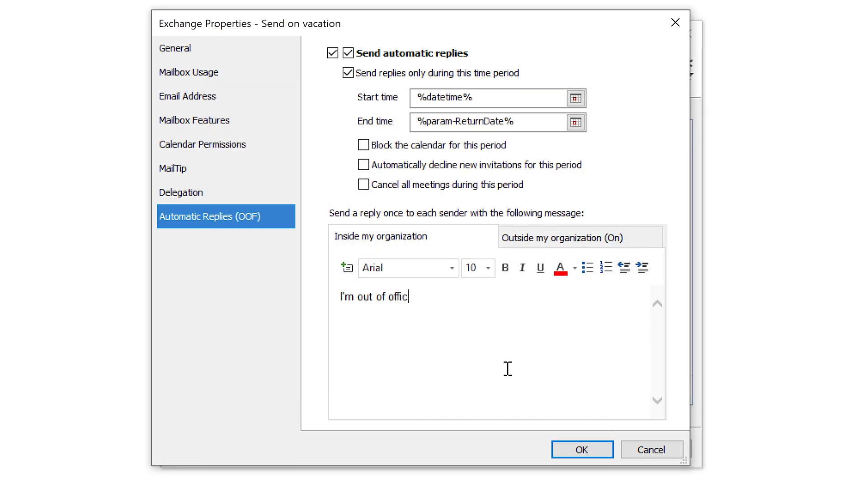
{"action": "left_click", "coordinate": [346, 268]}
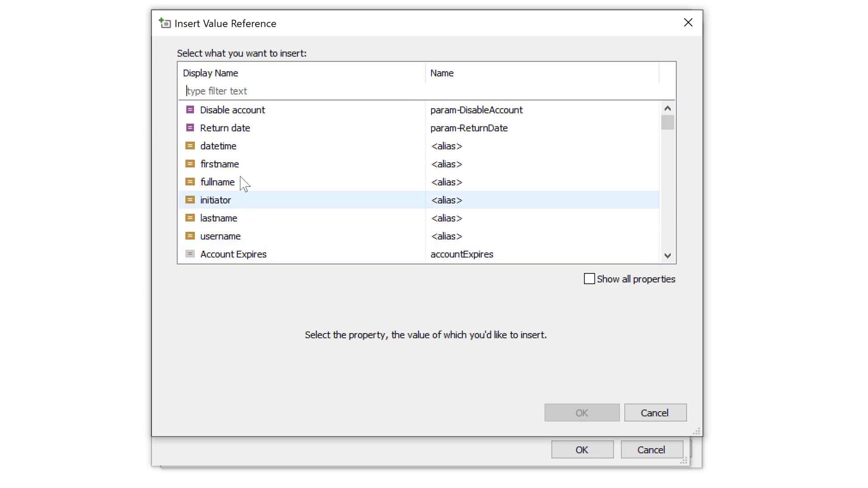
{"action": "left_click", "coordinate": [240, 131]}
{"action": "left_click", "coordinate": [556, 412]}
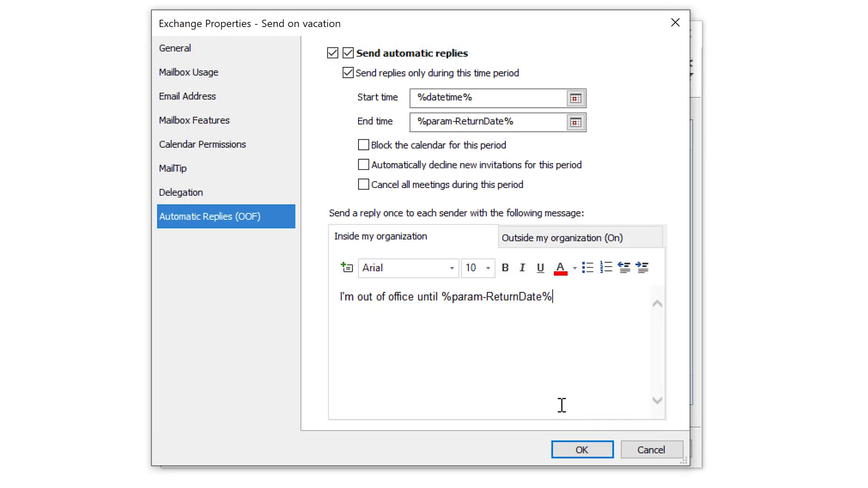
{"action": "left_click_drag", "start_coordinate": [441, 298], "coordinate": [559, 298]}
{"action": "left_click", "coordinate": [505, 267]}
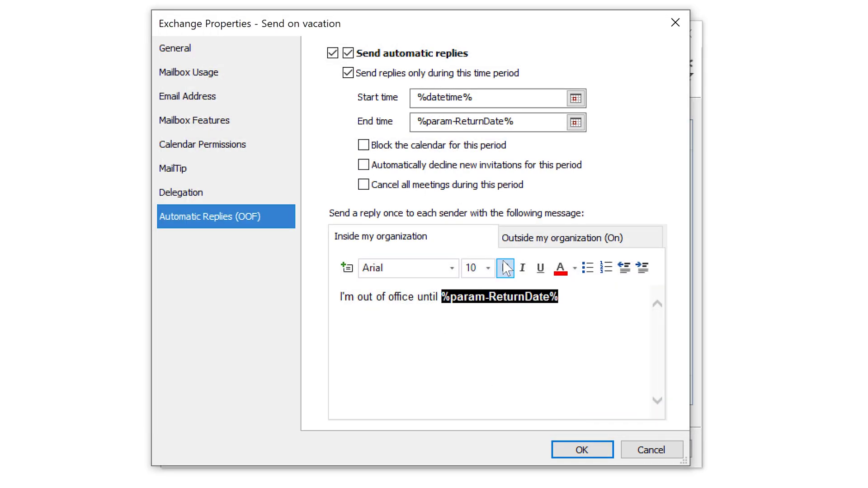
{"action": "left_click", "coordinate": [583, 449]}
{"action": "left_click", "coordinate": [560, 418]}
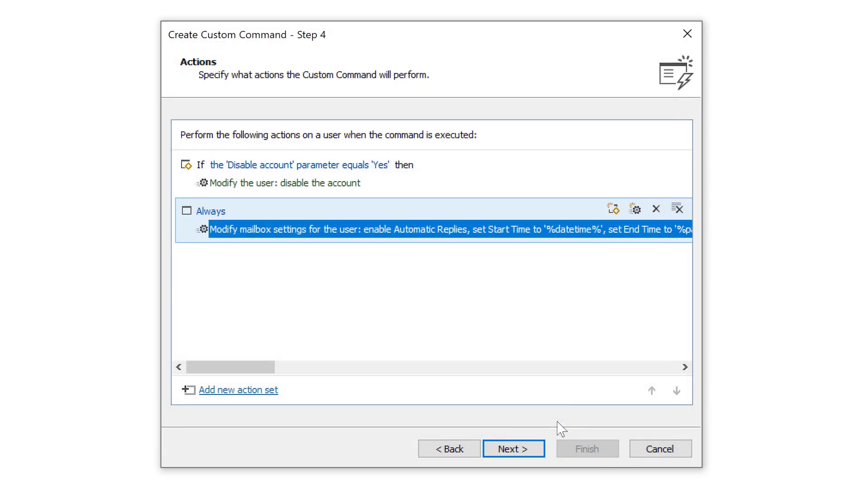
{"action": "left_click", "coordinate": [519, 449]}
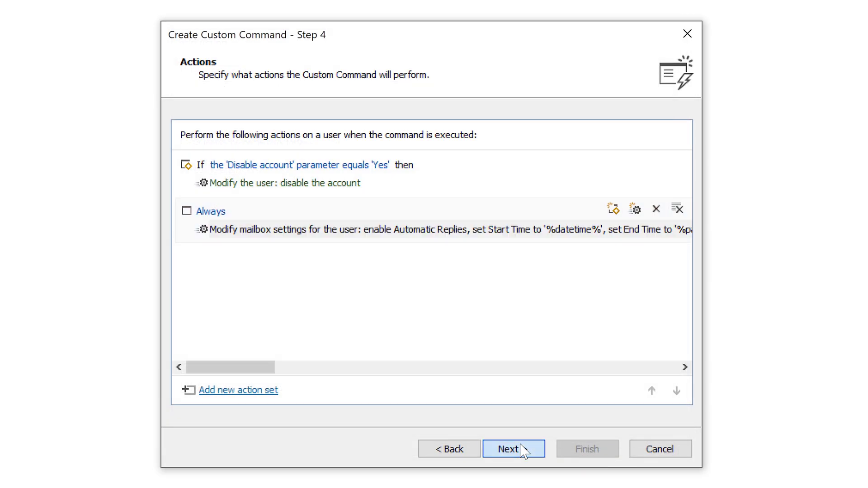
Finish the command, then run Send on vacation with return date Oct 31, 2019 and Disable account ticked
{"action": "left_click", "coordinate": [586, 449]}
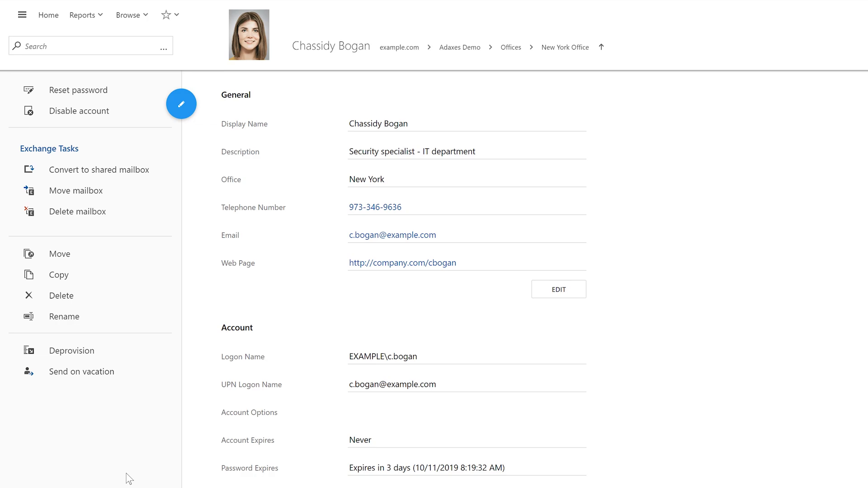
{"action": "left_click", "coordinate": [59, 374]}
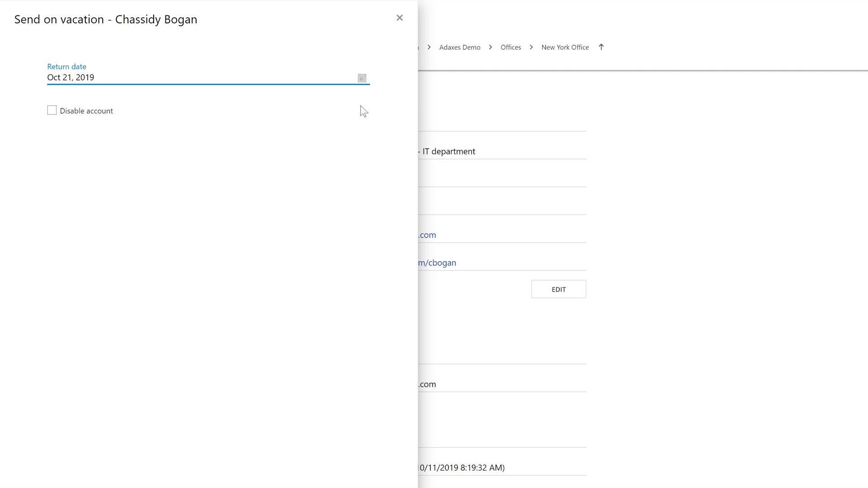
{"action": "left_click", "coordinate": [362, 79]}
{"action": "left_click", "coordinate": [177, 274]}
{"action": "left_click", "coordinate": [53, 112]}
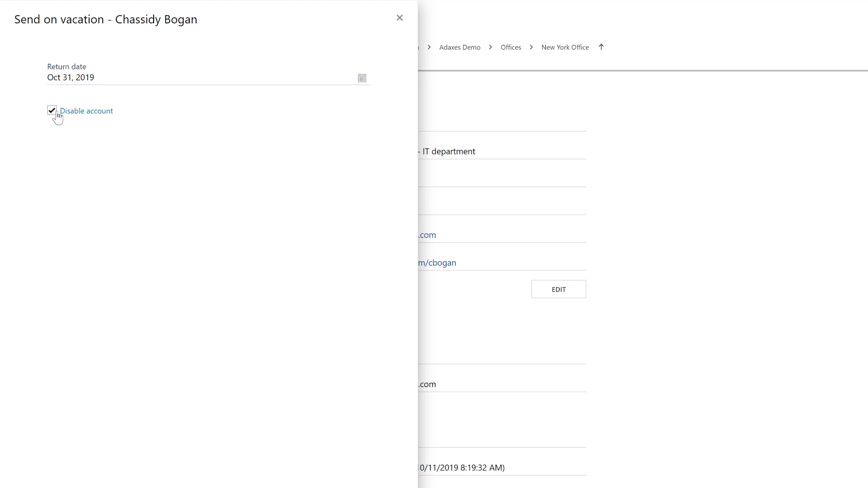
{"action": "key", "text": "Return"}
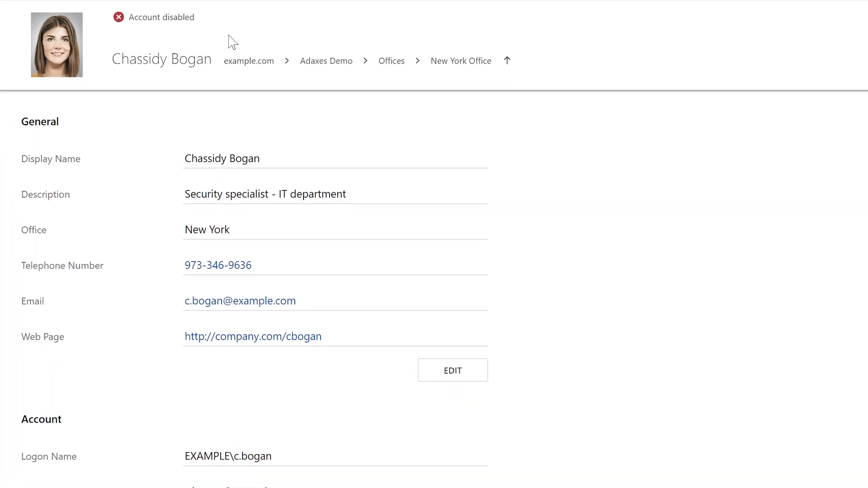
Scroll to Exchange Properties and view the user's Automatic Replies settings
{"action": "scroll", "coordinate": [232, 42], "scroll_direction": "down", "scroll_amount": 10}
{"action": "left_click", "coordinate": [78, 382]}
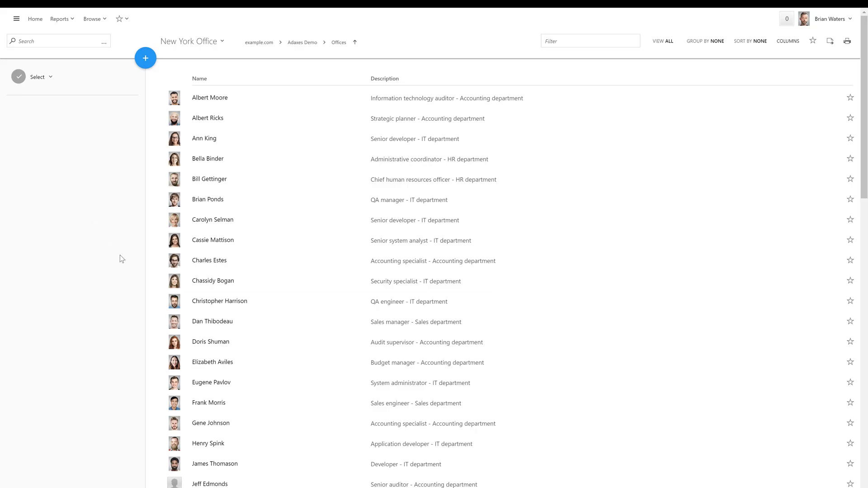
Run Execute my script 1 on a single selected user
{"action": "left_click", "coordinate": [158, 262]}
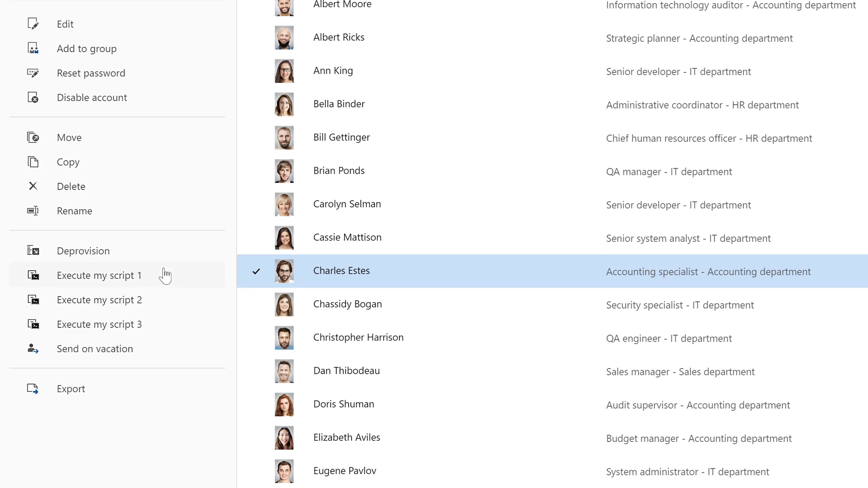
{"action": "left_click", "coordinate": [138, 281]}
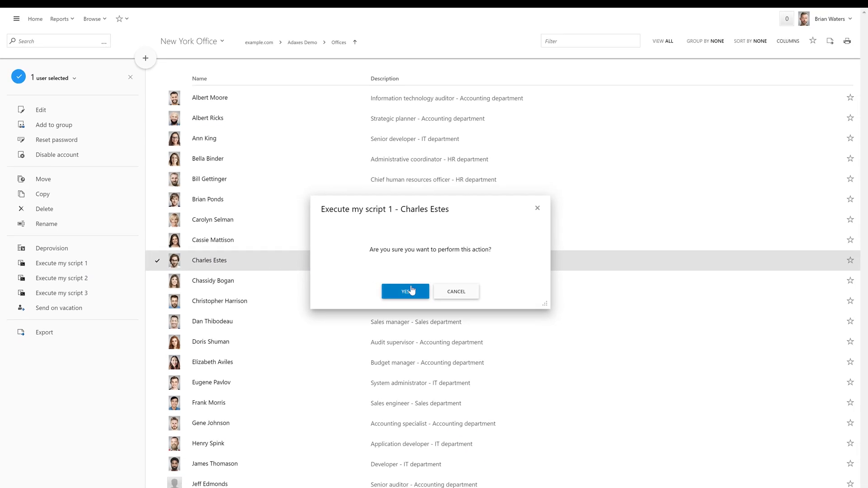
{"action": "left_click", "coordinate": [412, 291]}
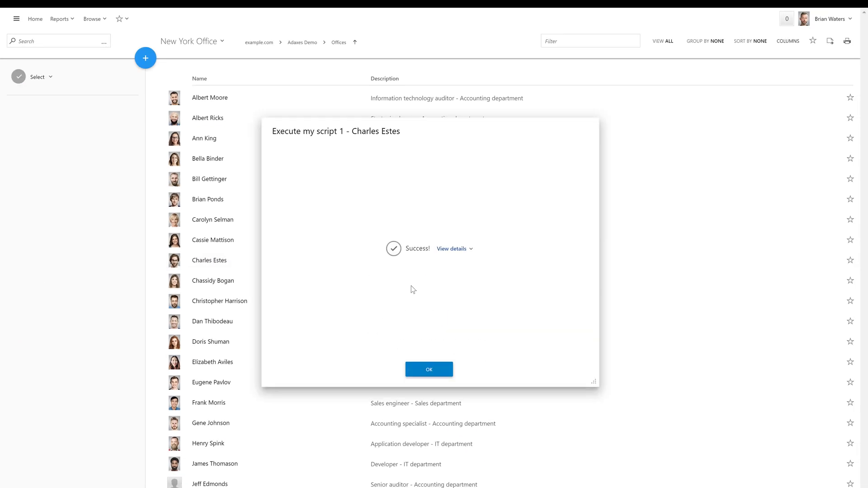
{"action": "left_click", "coordinate": [429, 368]}
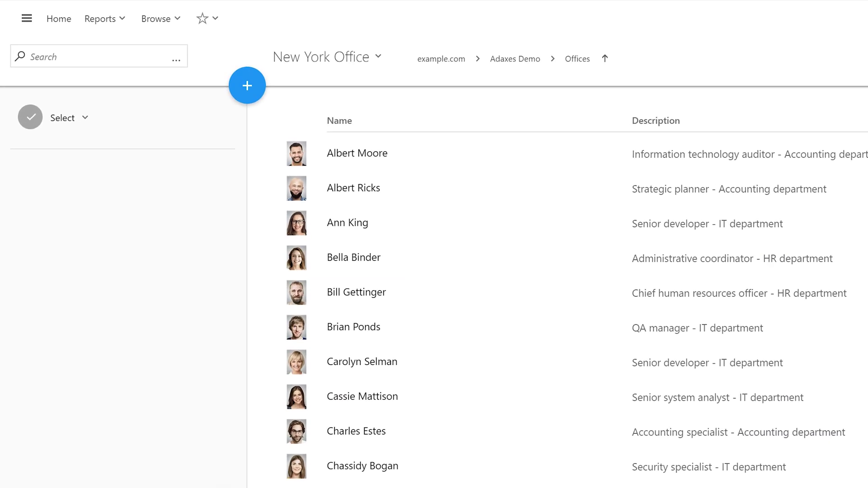
Run Execute my script 2 on three users with Options A and B and parameters 2 and 3
{"action": "left_click", "coordinate": [188, 235]}
{"action": "left_click", "coordinate": [283, 381]}
{"action": "left_click", "coordinate": [281, 418]}
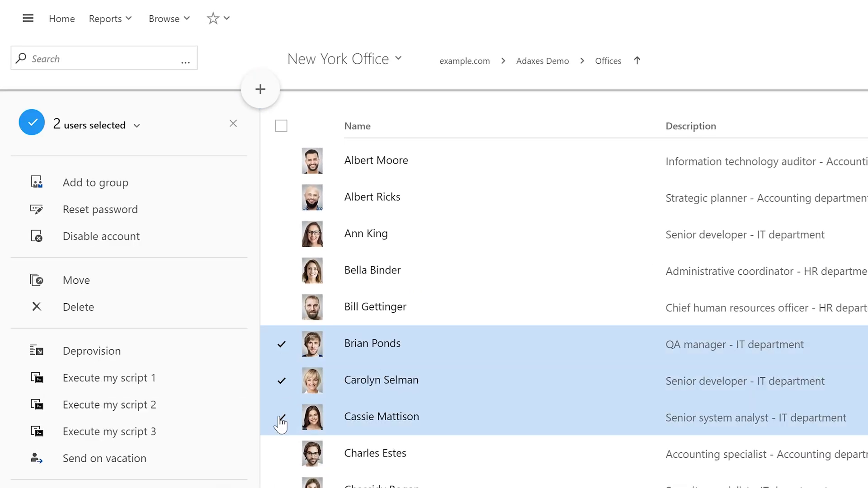
{"action": "left_click", "coordinate": [149, 410]}
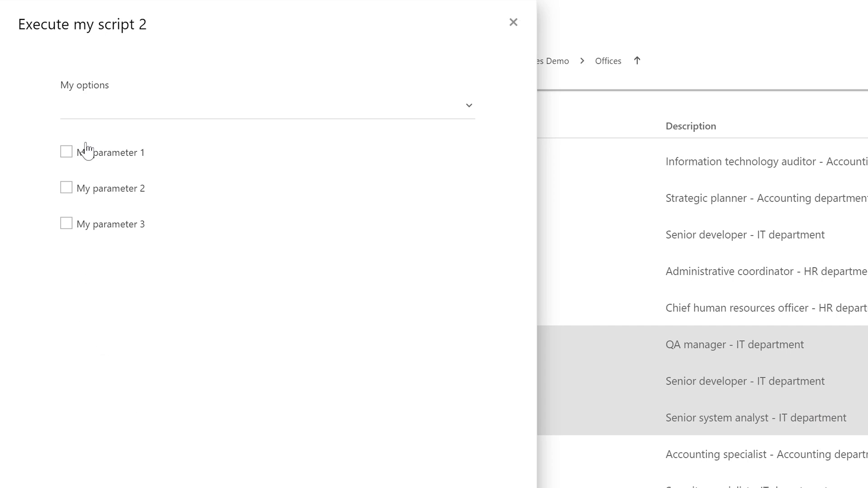
{"action": "left_click", "coordinate": [91, 116]}
{"action": "left_click", "coordinate": [81, 131]}
{"action": "left_click", "coordinate": [77, 155]}
{"action": "key", "text": "Escape"}
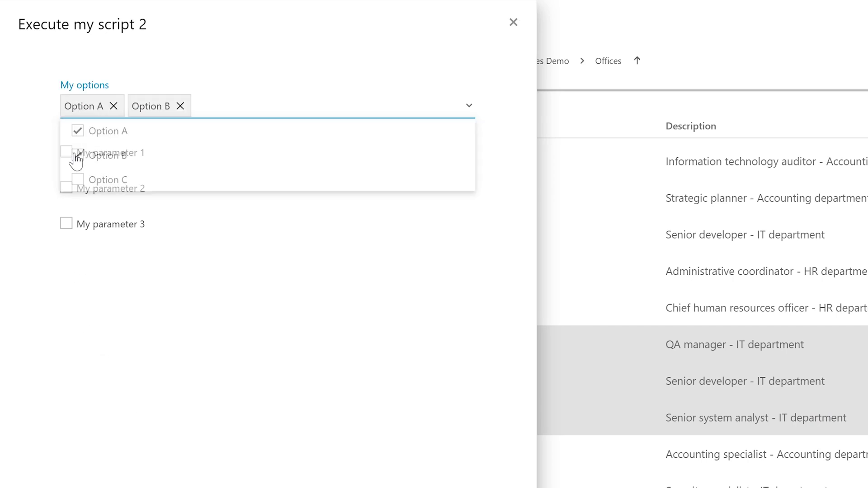
{"action": "left_click", "coordinate": [66, 187]}
{"action": "left_click", "coordinate": [67, 225]}
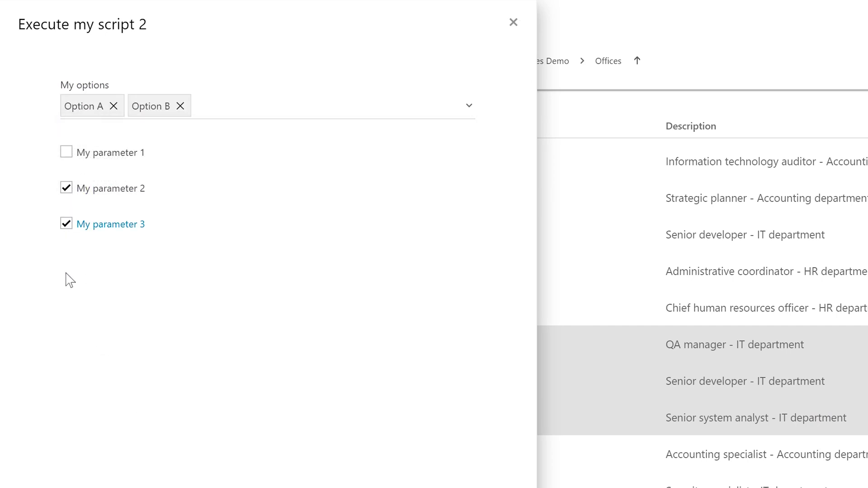
{"action": "key", "text": "Return"}
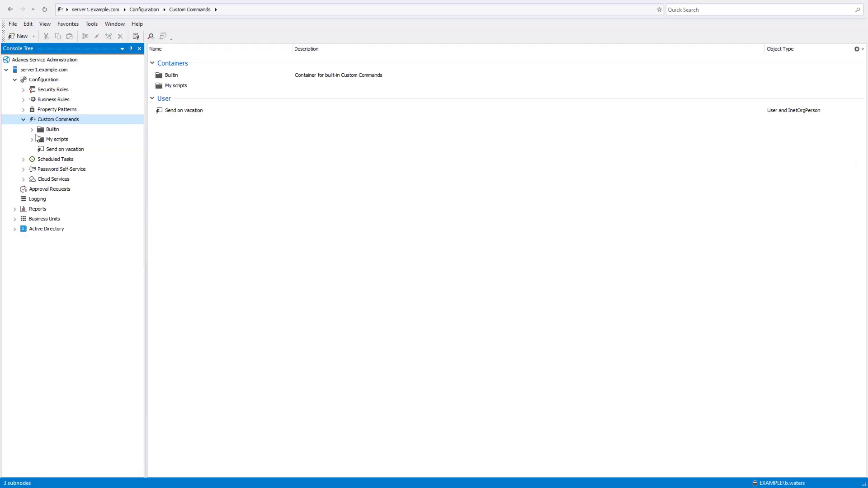
Open the My scripts custom commands folder and select its three script commands
{"action": "double_click", "coordinate": [68, 138]}
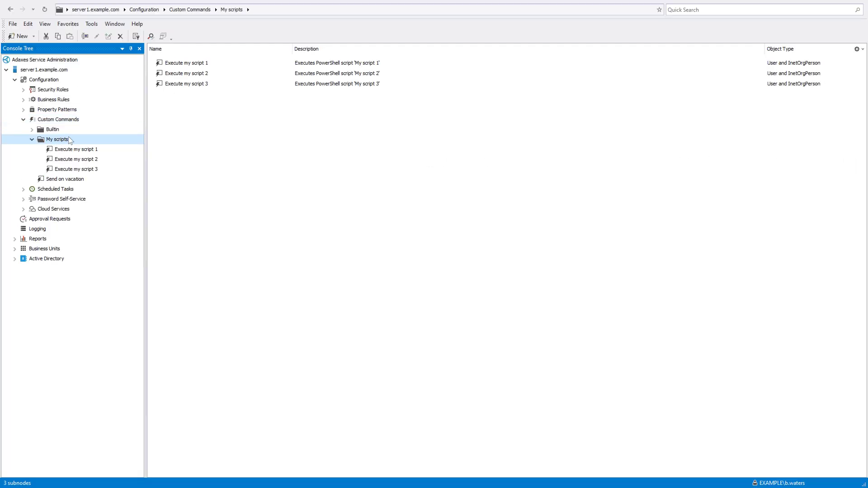
{"action": "left_click_drag", "start_coordinate": [189, 117], "coordinate": [254, 59]}
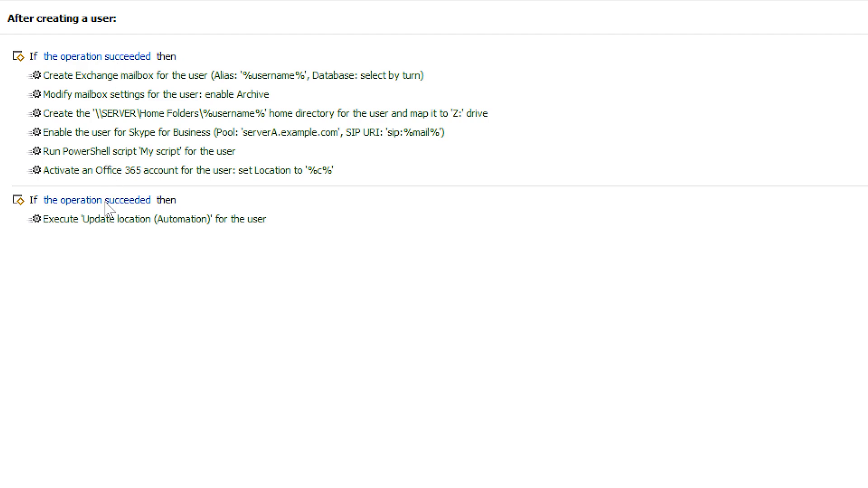
Show the Update location command's actions moving users to New York, London, Berlin or Paris Office by City
{"action": "left_click", "coordinate": [101, 223]}
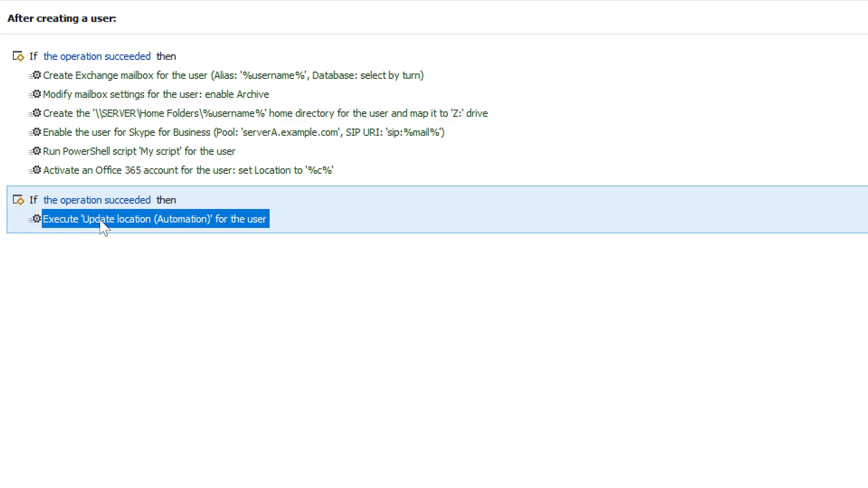
{"action": "left_click", "coordinate": [35, 163]}
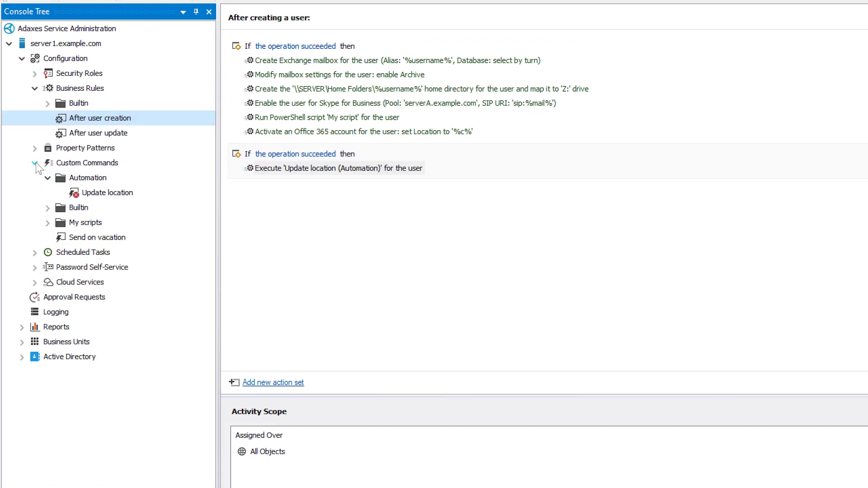
{"action": "left_click", "coordinate": [91, 196]}
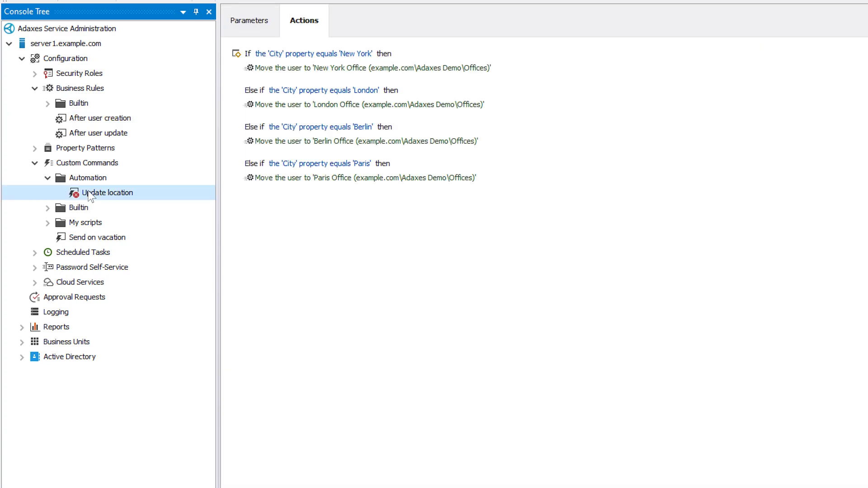
{"action": "left_click", "coordinate": [437, 62]}
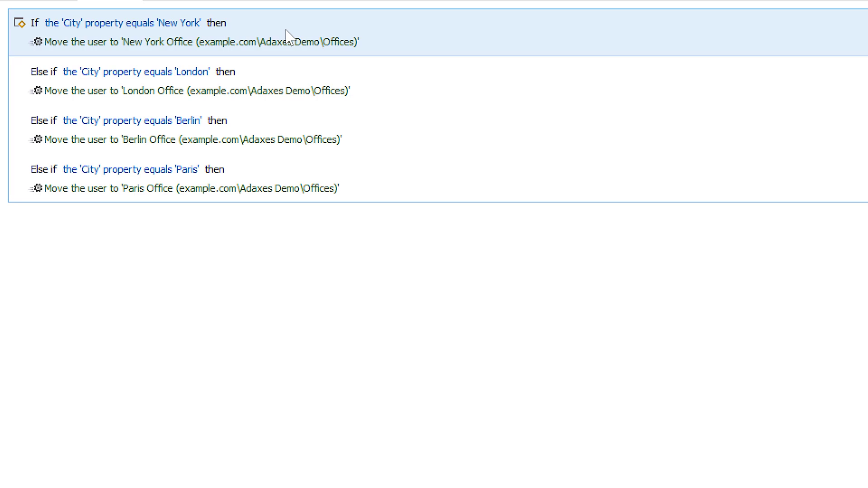
Review the After user update rule's City-changed condition and its Update location action
{"action": "left_click", "coordinate": [117, 194]}
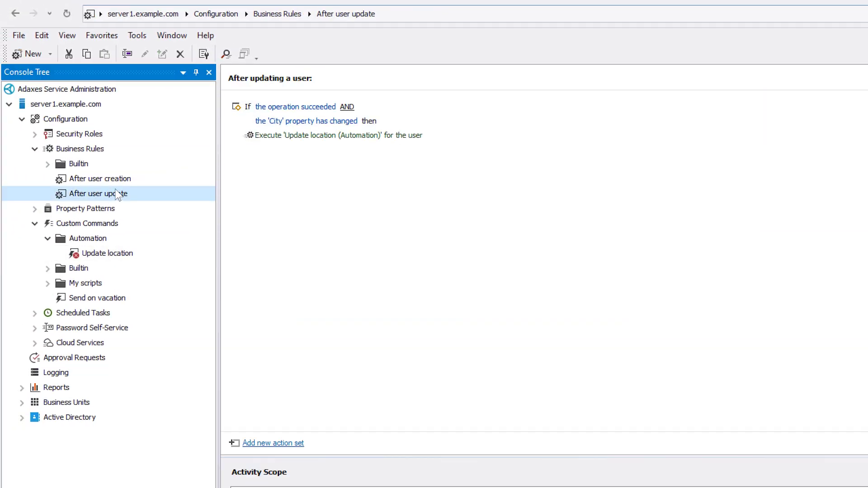
{"action": "left_click", "coordinate": [273, 138]}
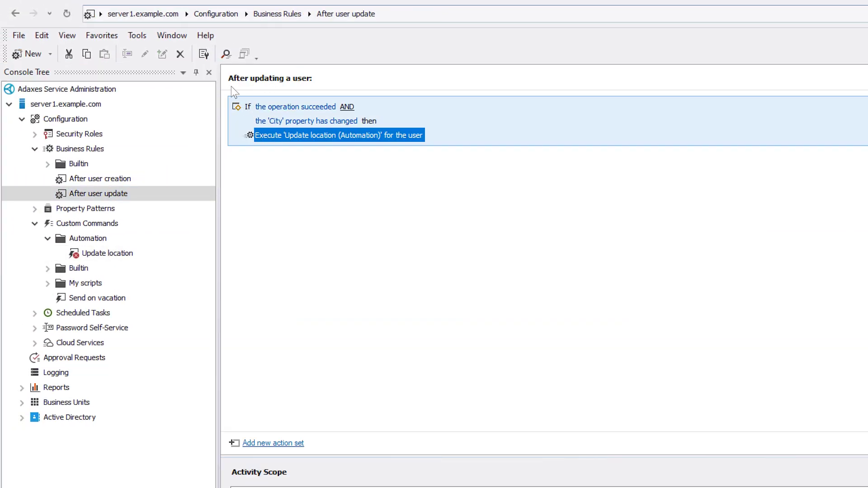
{"action": "left_click", "coordinate": [281, 122]}
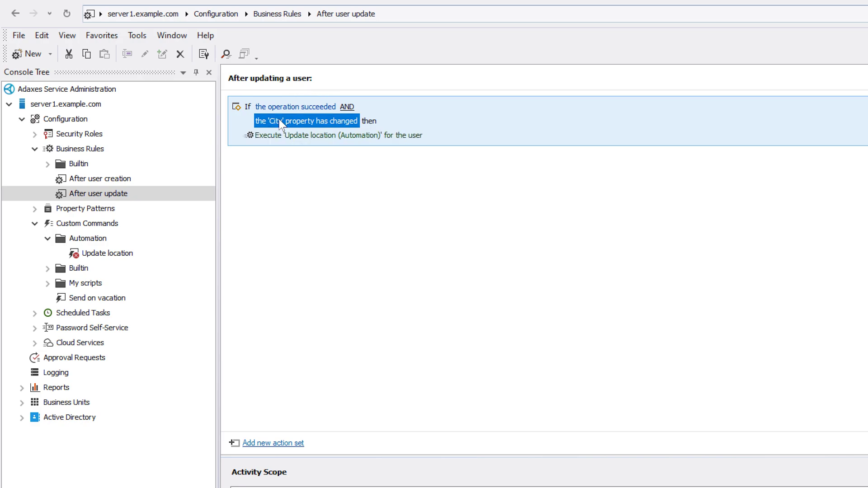
Show the Location updater task running Update location (Automation) daily at 1:00 AM
{"action": "left_click", "coordinate": [34, 313]}
{"action": "left_click", "coordinate": [88, 343]}
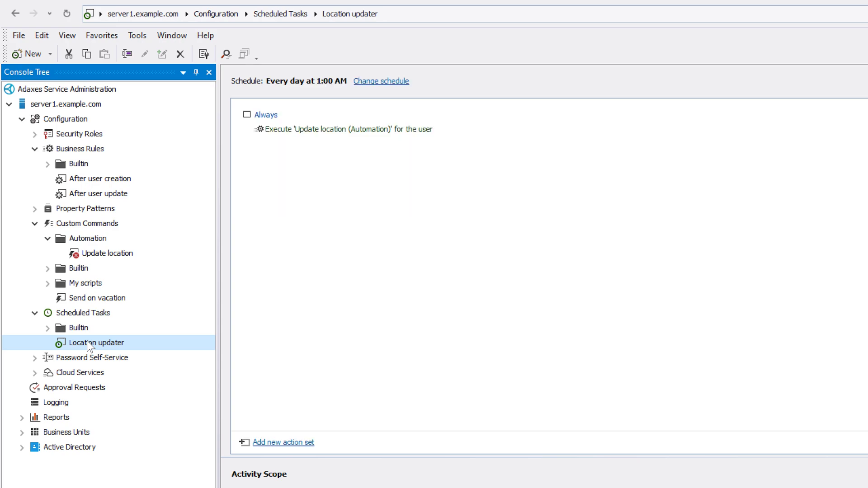
{"action": "left_click", "coordinate": [287, 136]}
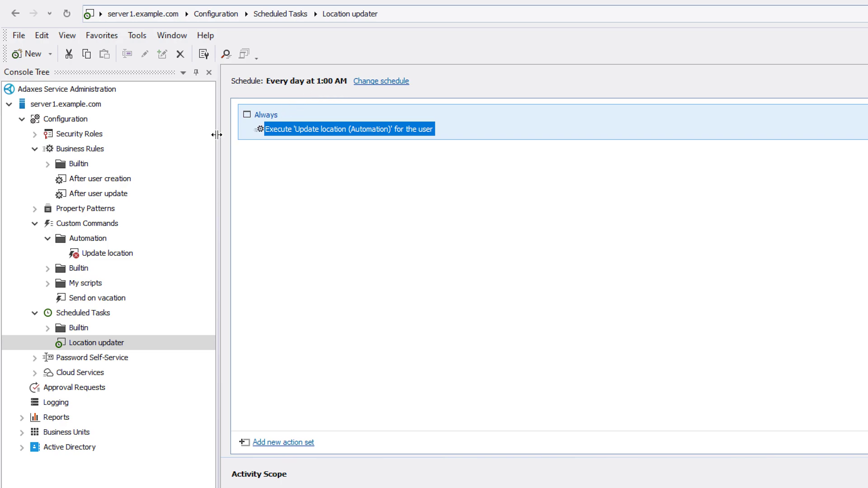
Return to the Automation > Update location command and its city-based office moves
{"action": "left_click", "coordinate": [131, 254]}
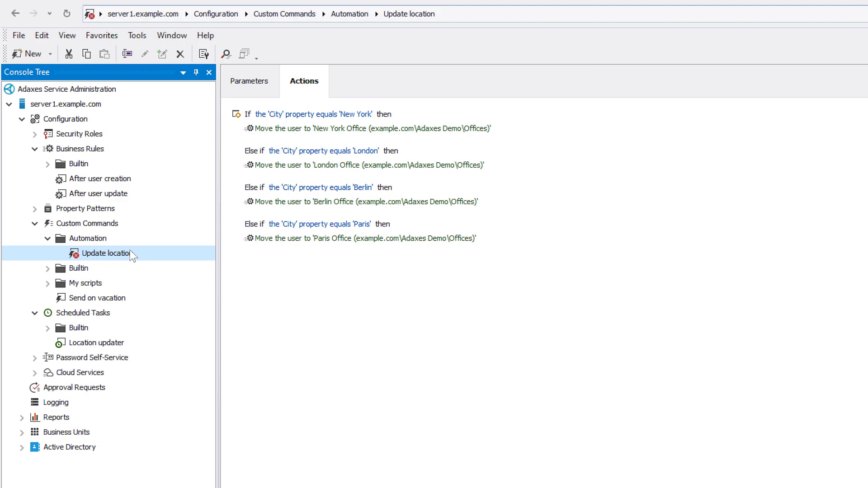